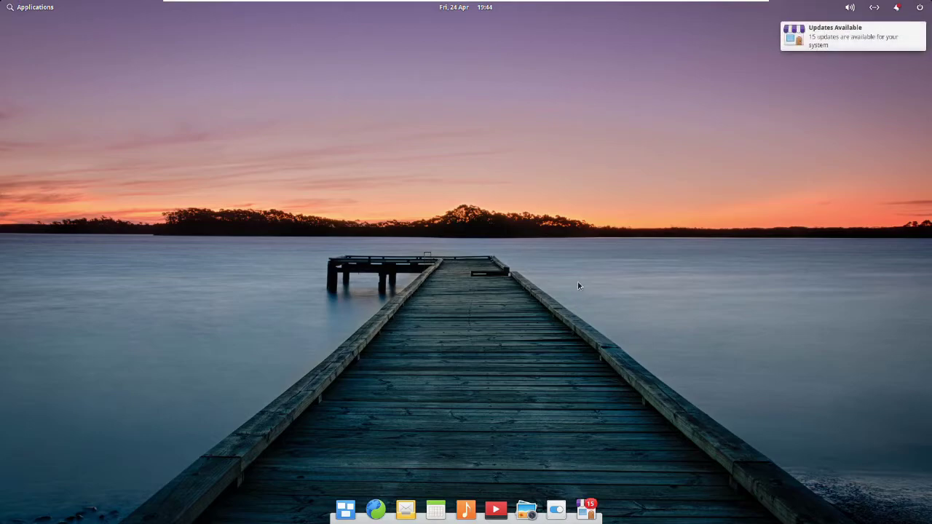
Check the update notifications and browse the AppCenter home page down to its application categories.
{"action": "left_click", "coordinate": [897, 7]}
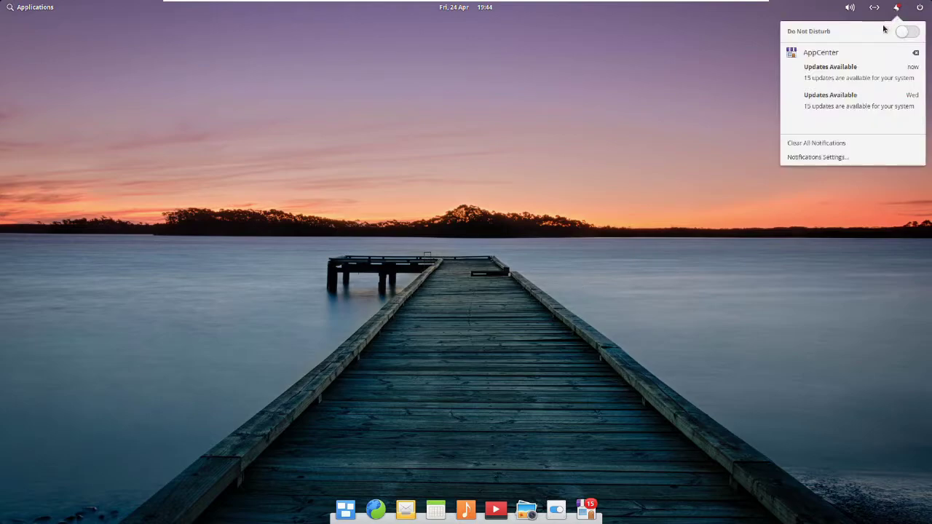
{"action": "left_click", "coordinate": [875, 80]}
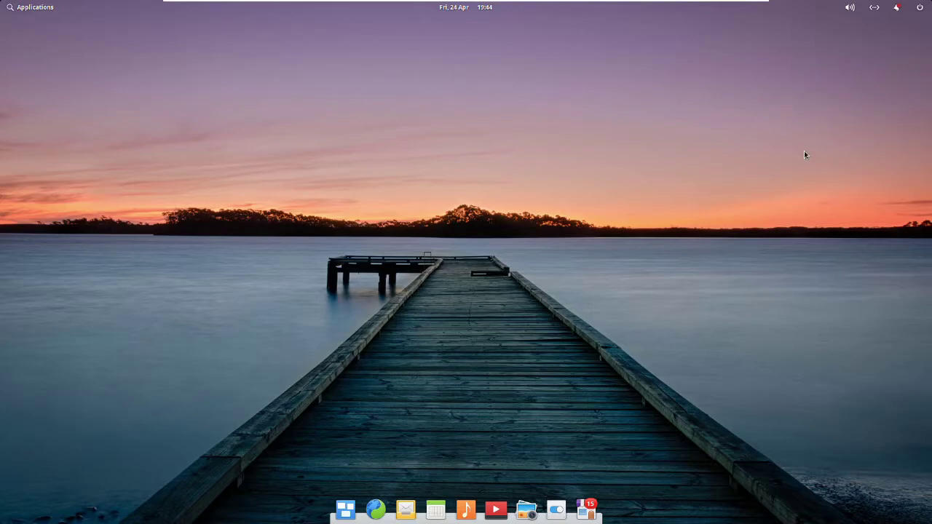
{"action": "left_click", "coordinate": [594, 514]}
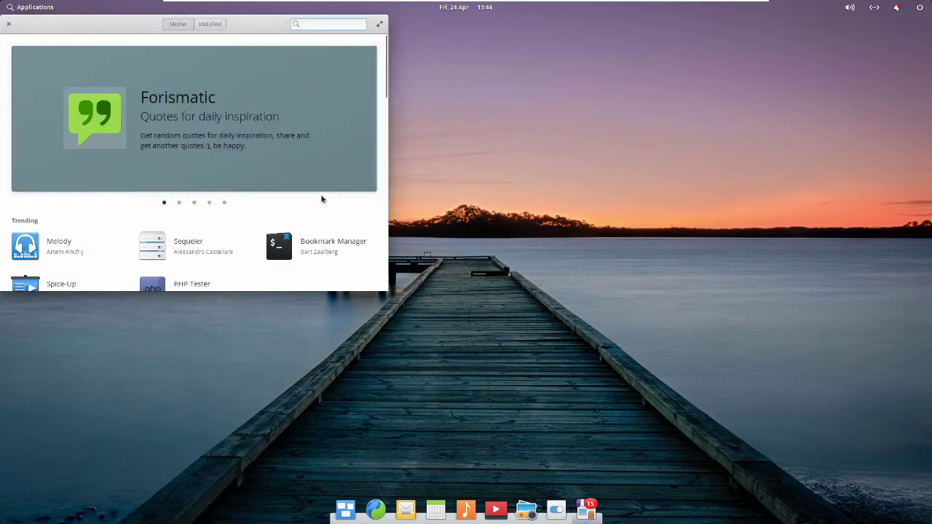
{"action": "scroll", "coordinate": [297, 198], "scroll_direction": "down", "scroll_amount": 5}
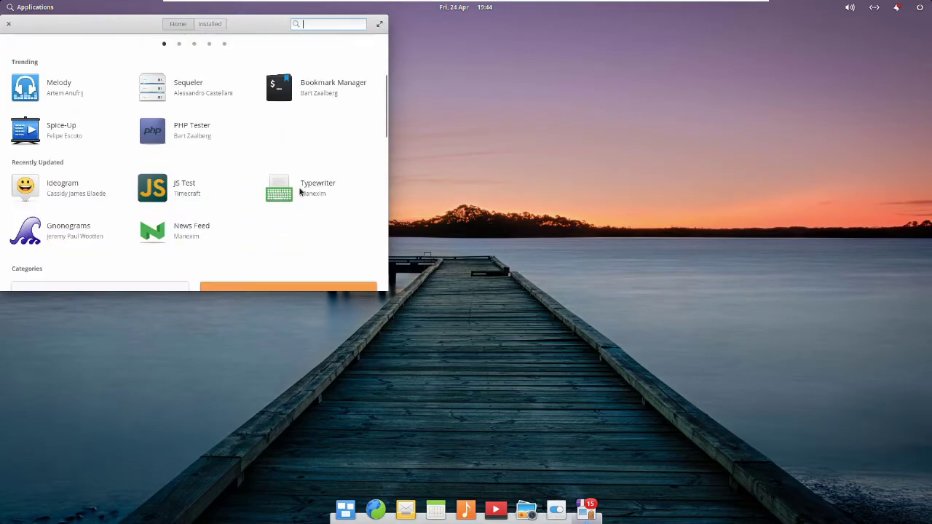
{"action": "scroll", "coordinate": [299, 191], "scroll_direction": "down", "scroll_amount": 10}
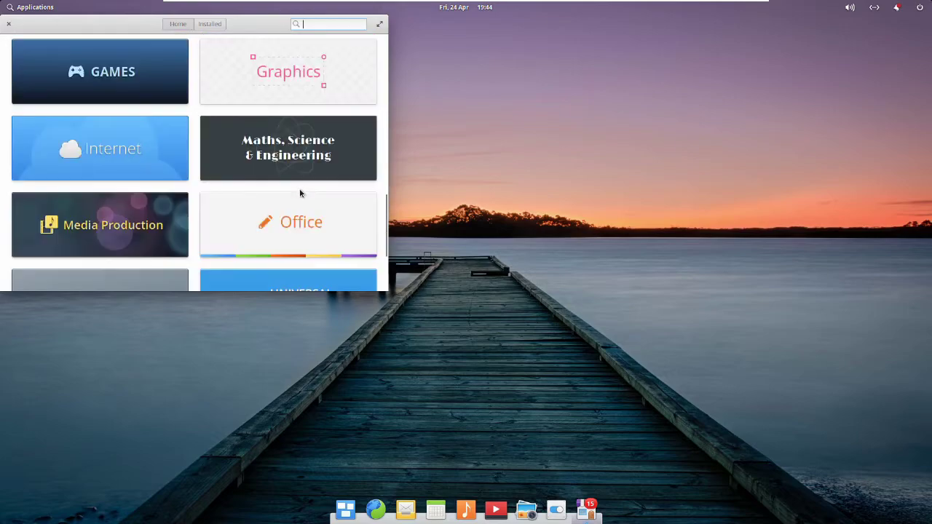
{"action": "scroll", "coordinate": [299, 188], "scroll_direction": "up", "scroll_amount": 10}
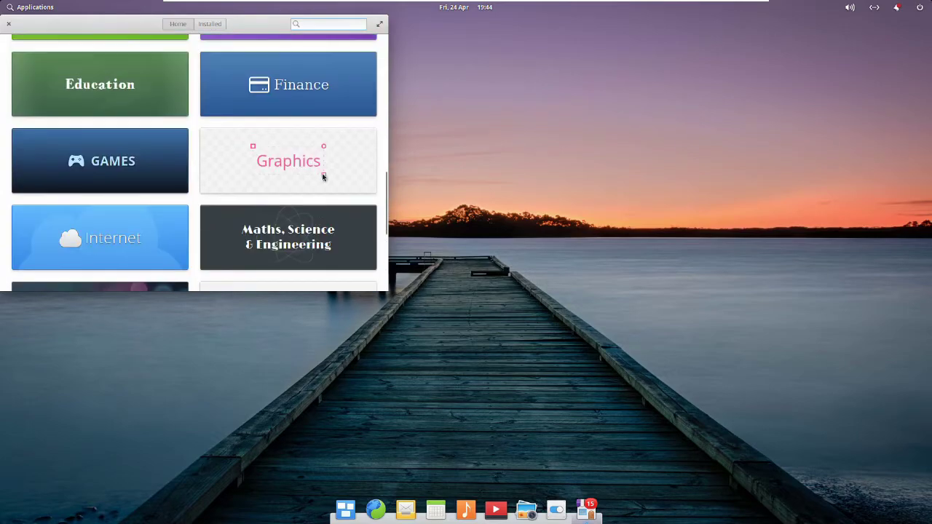
{"action": "scroll", "coordinate": [326, 158], "scroll_direction": "up", "scroll_amount": 8}
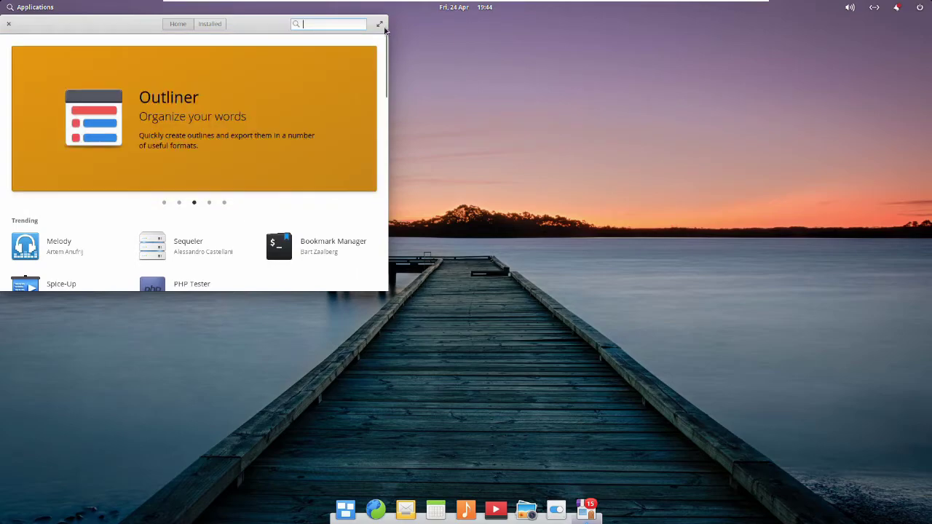
{"action": "left_click", "coordinate": [343, 23]}
{"action": "left_click", "coordinate": [8, 24]}
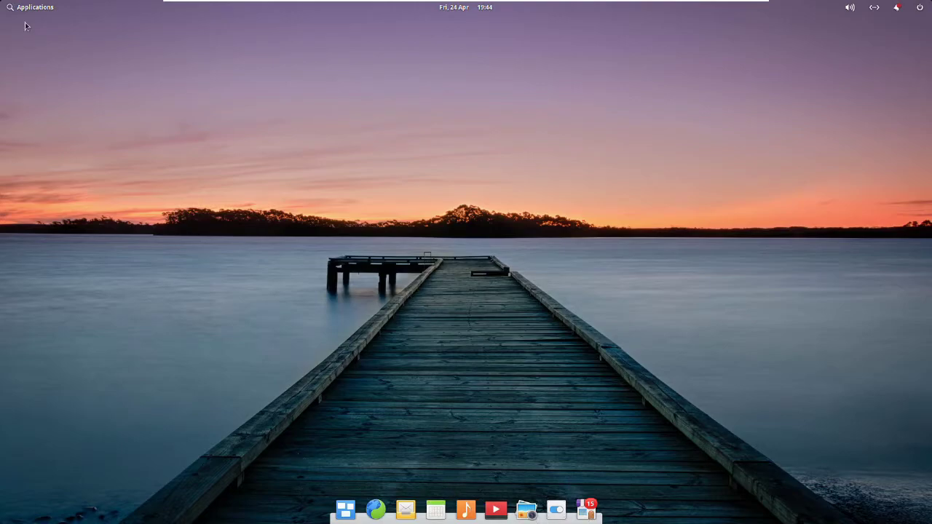
Open a terminal and run sudo apt-get update to refresh the package lists.
{"action": "left_click", "coordinate": [51, 11]}
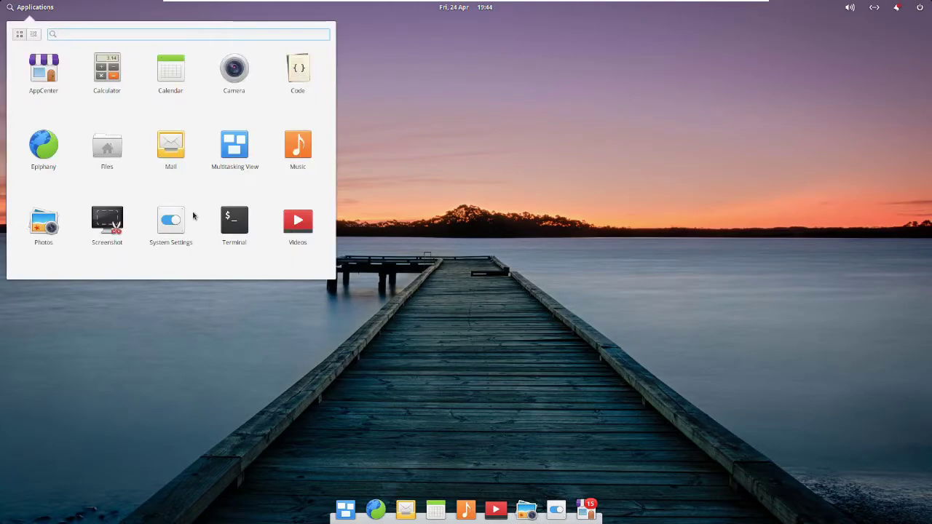
{"action": "left_click", "coordinate": [234, 223]}
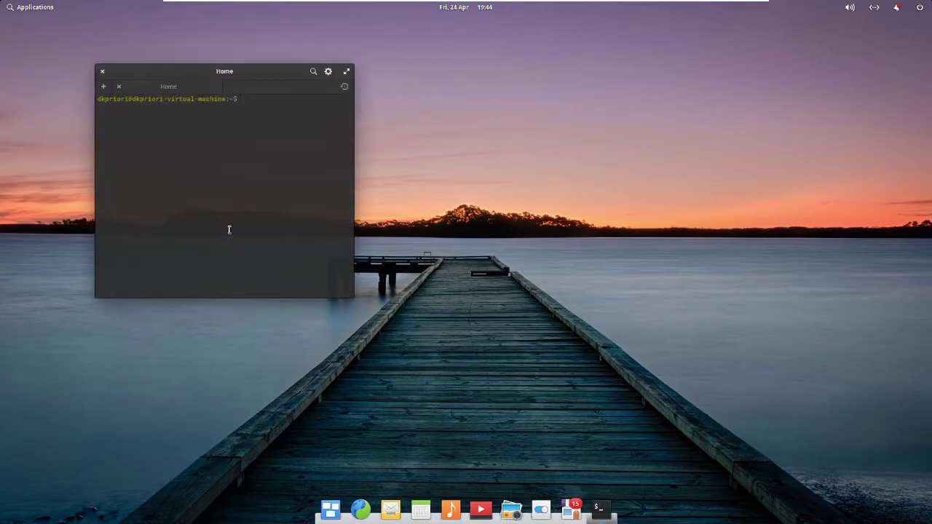
{"action": "type", "text": "sudo apt-get update"}
{"action": "key", "text": "Return"}
Clear the first sudo password entry, enter the account password to authorize the update, and close the terminal once it has run.
{"action": "type", "text": "**************"}
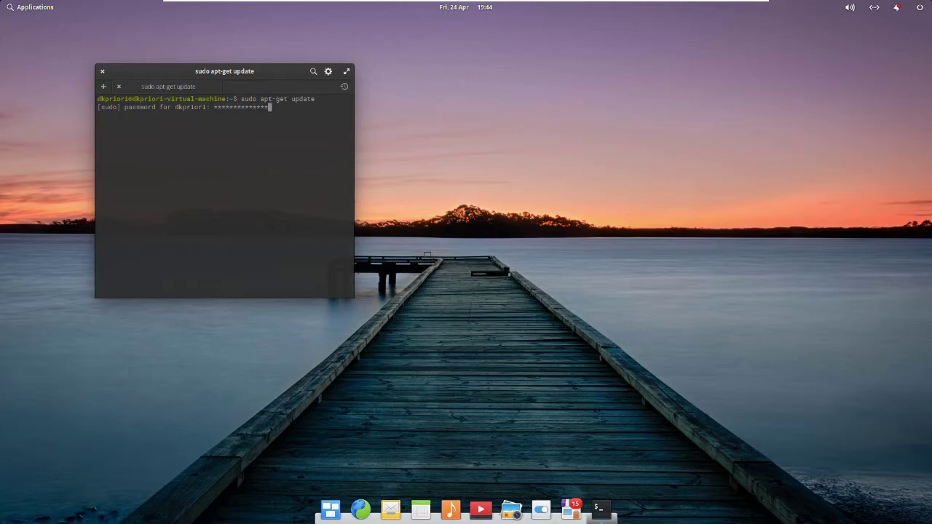
{"action": "key", "text": "BackSpace"}
{"action": "key", "text": "BackSpace"}
{"action": "key", "text": "BackSpace"}
{"action": "key", "text": "BackSpace"}
{"action": "key", "text": "BackSpace"}
{"action": "key", "text": "BackSpace"}
{"action": "key", "text": "BackSpace"}
{"action": "key", "text": "BackSpace"}
{"action": "key", "text": "BackSpace"}
{"action": "key", "text": "BackSpace"}
{"action": "key", "text": "BackSpace"}
{"action": "key", "text": "BackSpace"}
{"action": "key", "text": "BackSpace"}
{"action": "type", "text": "********"}
{"action": "key", "text": "Return"}
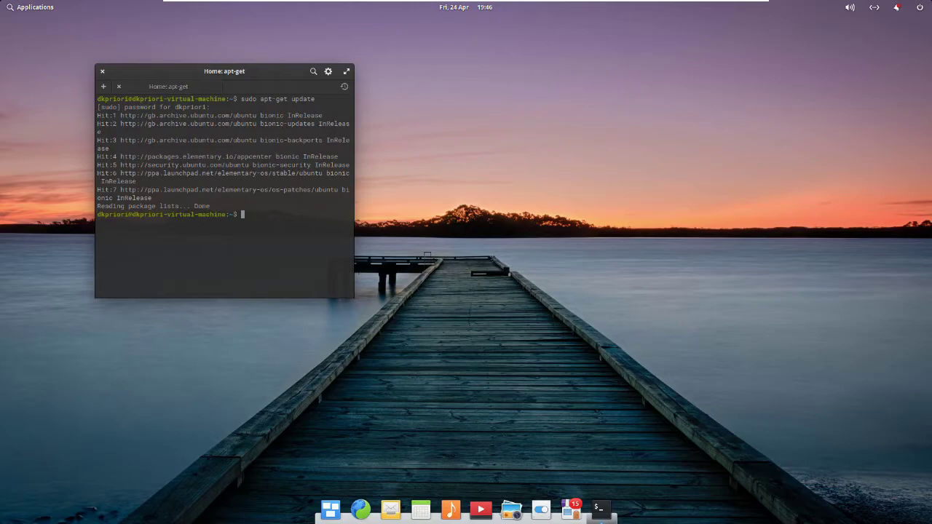
{"action": "left_click", "coordinate": [103, 72]}
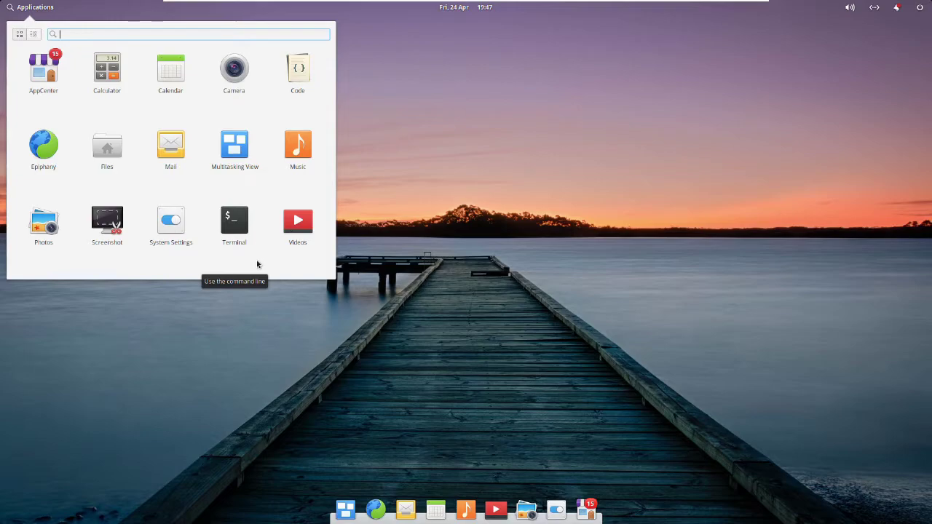
{"action": "left_click", "coordinate": [234, 220]}
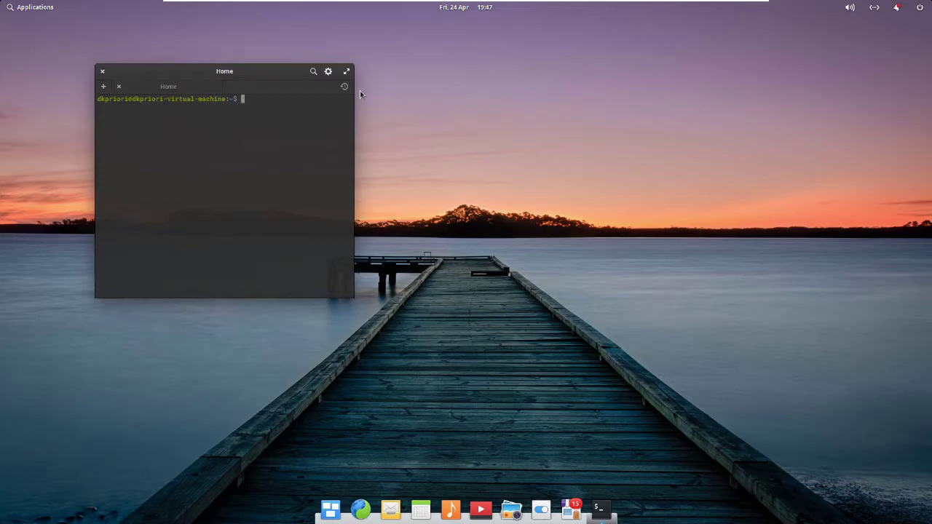
{"action": "left_click", "coordinate": [103, 72]}
{"action": "left_click", "coordinate": [51, 9]}
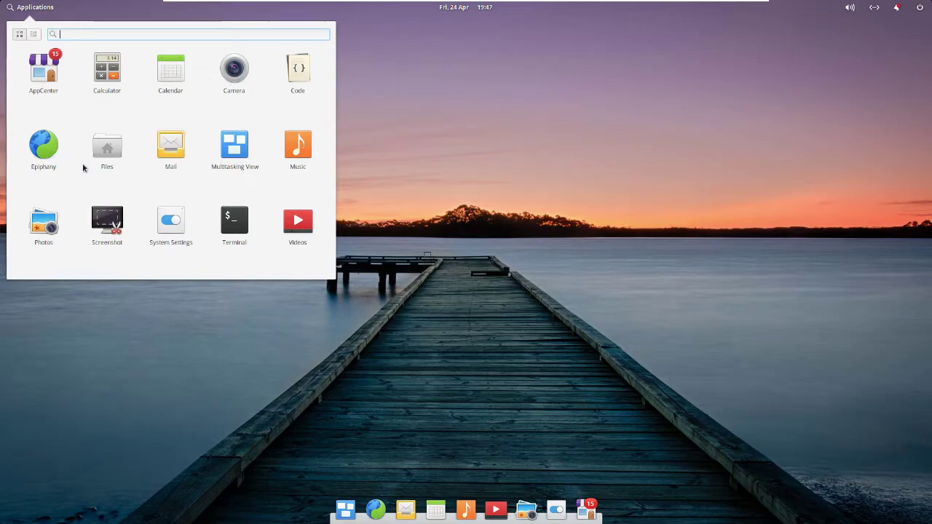
{"action": "left_click", "coordinate": [235, 222]}
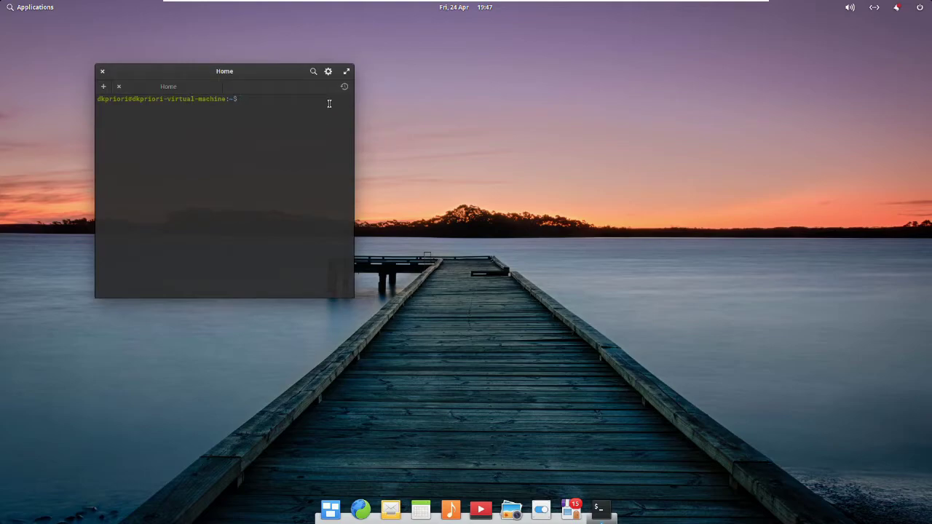
{"action": "left_click", "coordinate": [102, 71]}
Open System Settings and try to launch Htop from an application search for "syst", closing the settings window at the end.
{"action": "key", "text": "super"}
{"action": "left_click", "coordinate": [179, 219]}
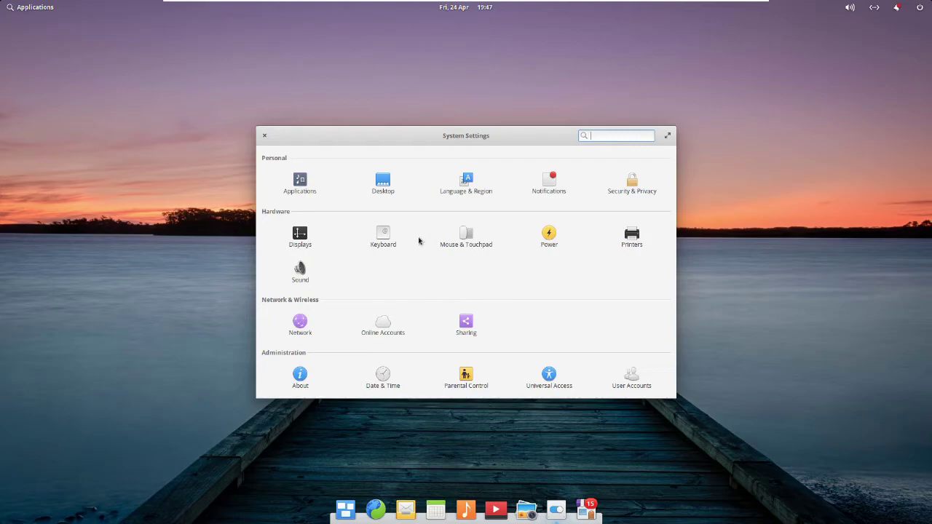
{"action": "left_click", "coordinate": [38, 7]}
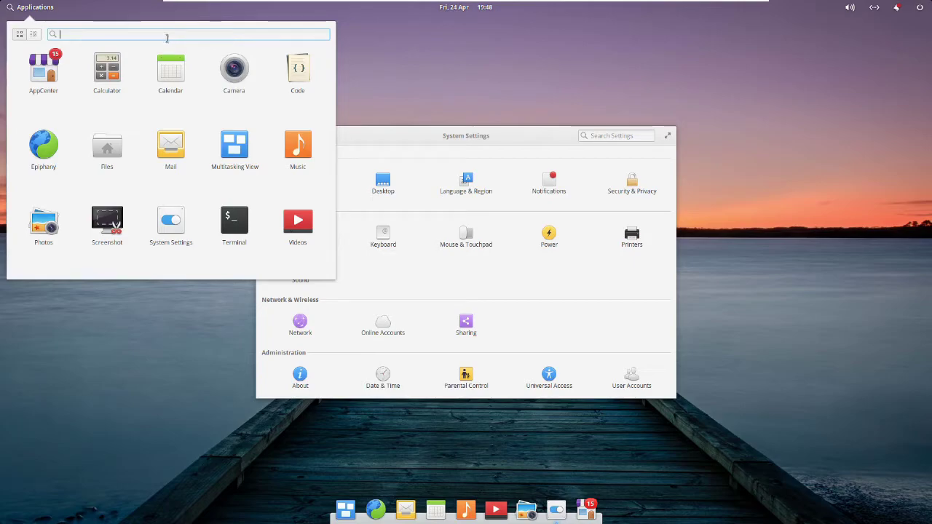
{"action": "type", "text": "syst"}
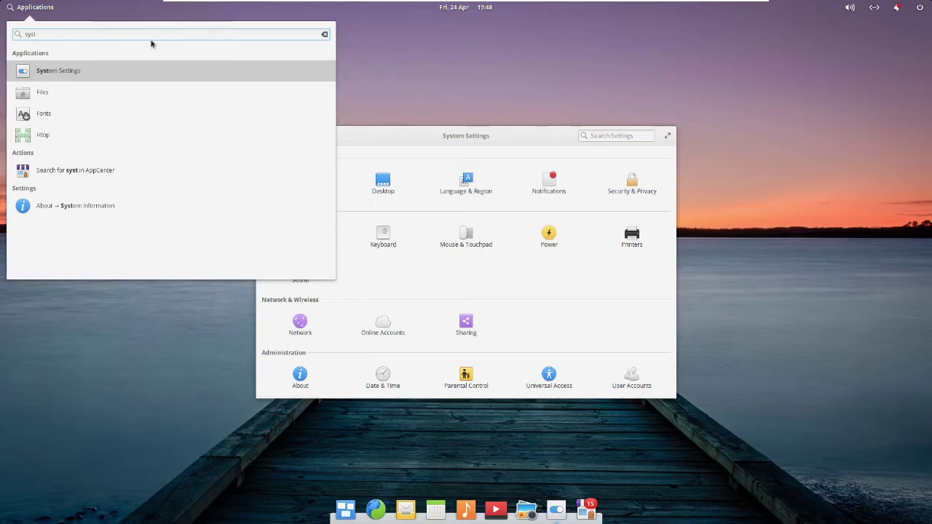
{"action": "left_click", "coordinate": [49, 137]}
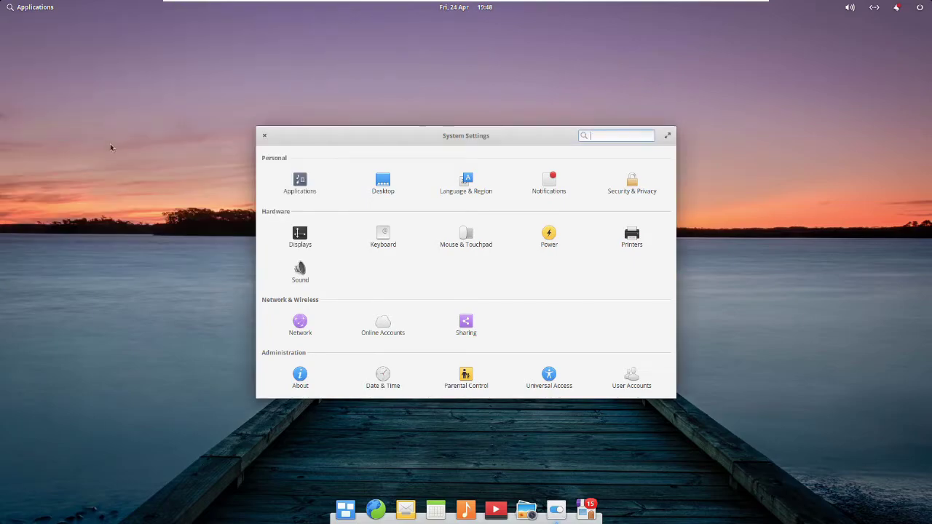
{"action": "mouse_move", "coordinate": [357, 138]}
{"action": "left_mouse_down"}
{"action": "mouse_move", "coordinate": [371, 223]}
{"action": "mouse_move", "coordinate": [354, 132]}
{"action": "left_mouse_up"}
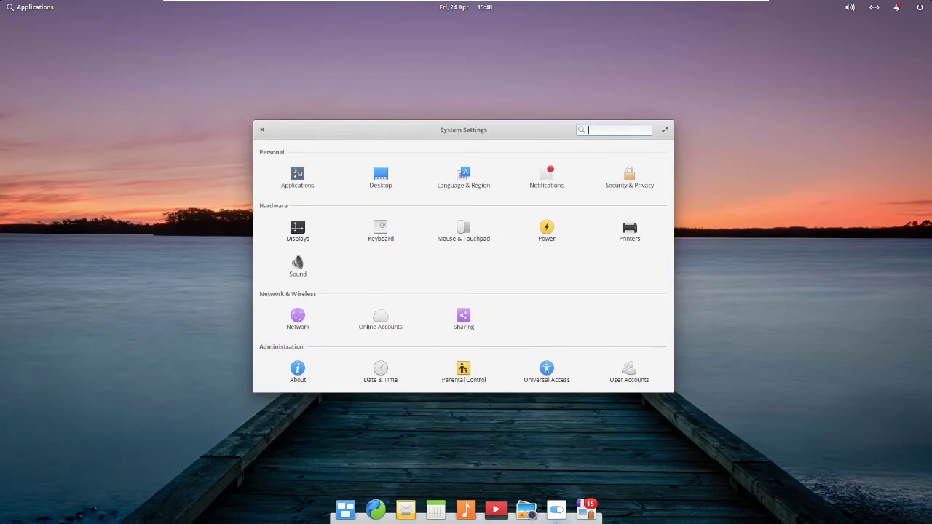
{"action": "left_click", "coordinate": [262, 129]}
Run top in a new terminal and maximize the window to show the full process list.
{"action": "left_click", "coordinate": [27, 7]}
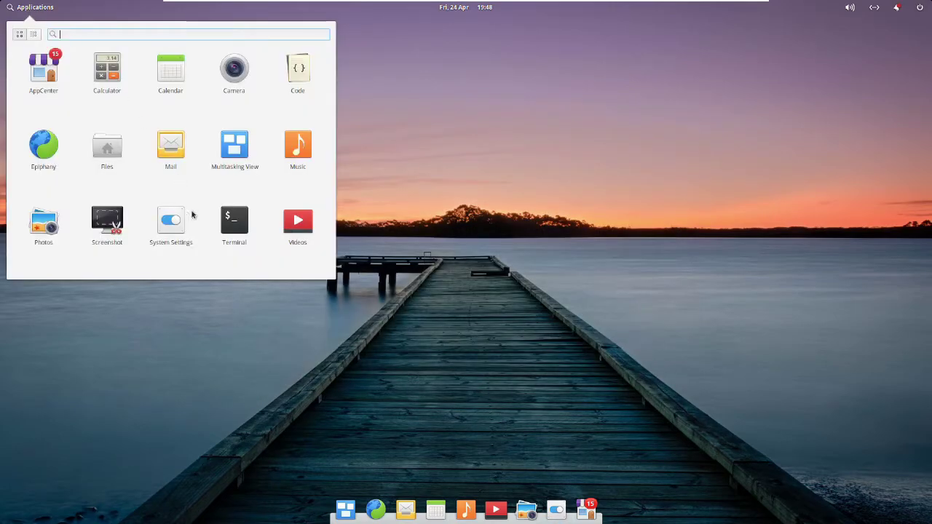
{"action": "left_click", "coordinate": [227, 224]}
{"action": "type", "text": "top"}
{"action": "key", "text": "Return"}
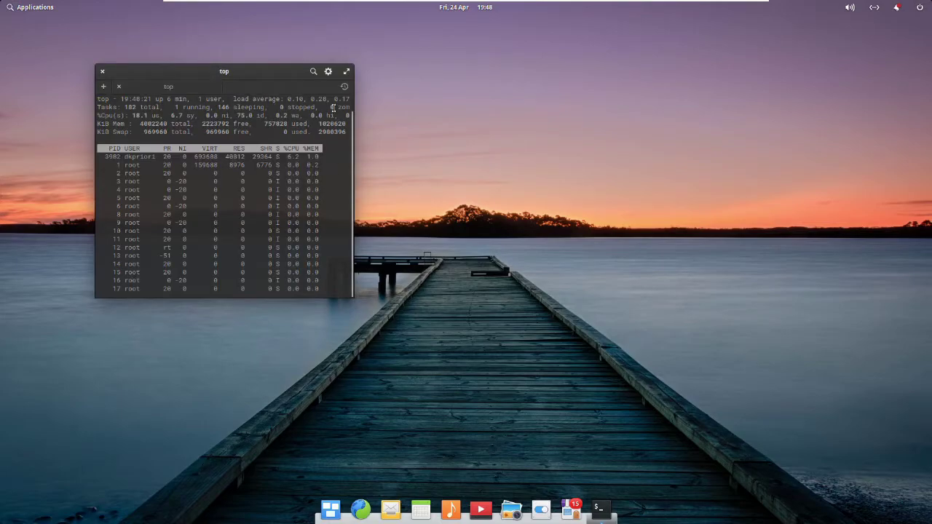
{"action": "left_click", "coordinate": [347, 70]}
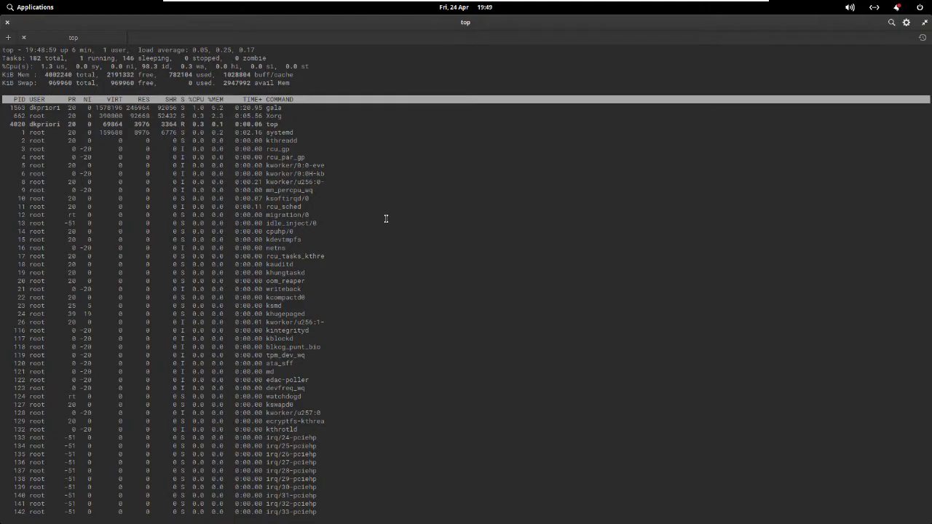
Examine the running processes and memory usage in top, and quit the terminal with the process still active.
{"action": "scroll", "coordinate": [386, 218], "scroll_direction": "down", "scroll_amount": 1}
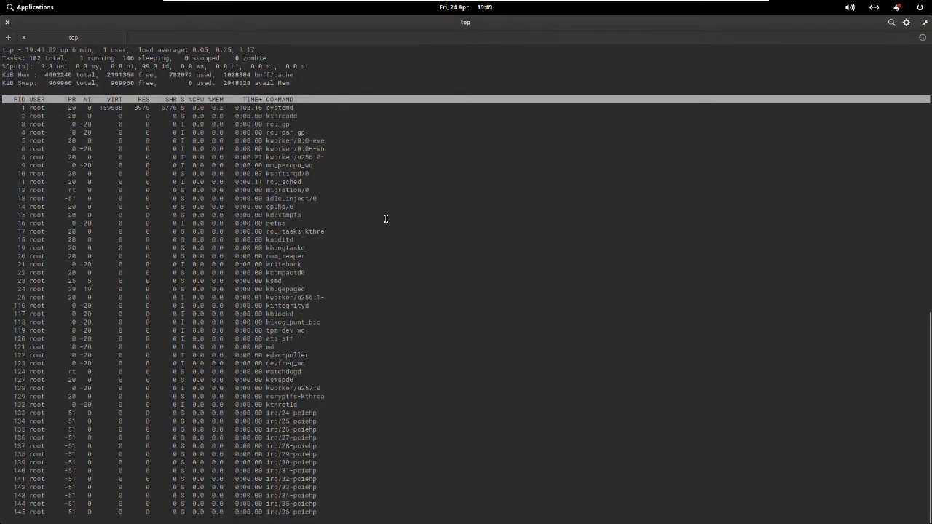
{"action": "scroll", "coordinate": [747, 265], "scroll_direction": "up", "scroll_amount": 1}
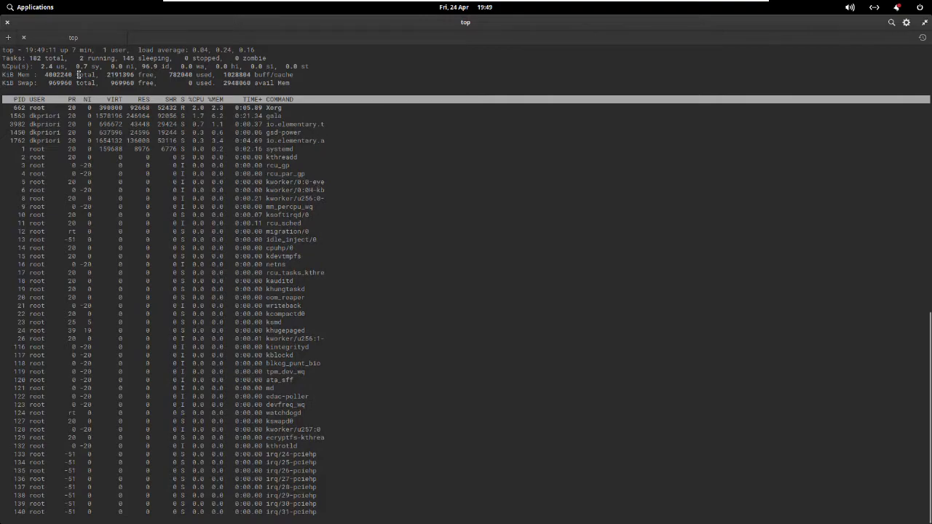
{"action": "left_click", "coordinate": [7, 22]}
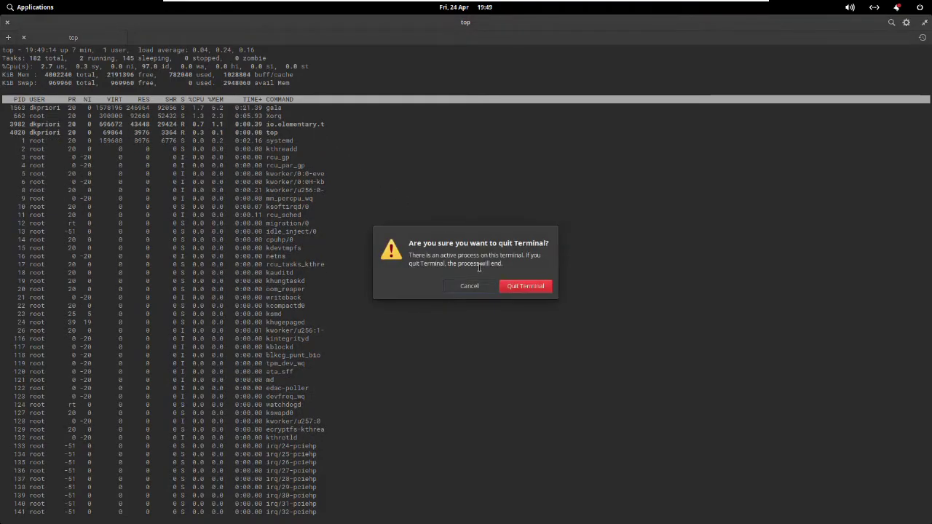
{"action": "left_click", "coordinate": [527, 286]}
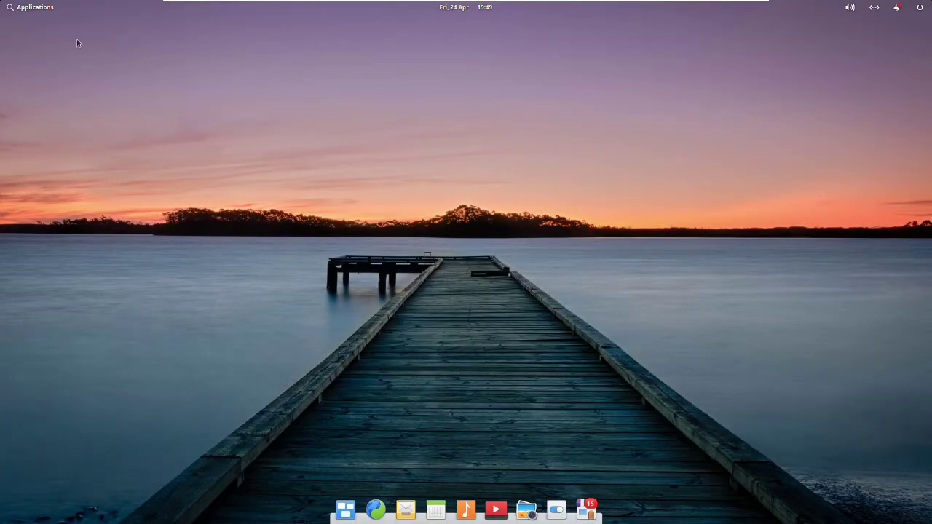
Open a new terminal, restore it to a smaller window and run top in it.
{"action": "left_click", "coordinate": [33, 8]}
{"action": "left_click", "coordinate": [236, 220]}
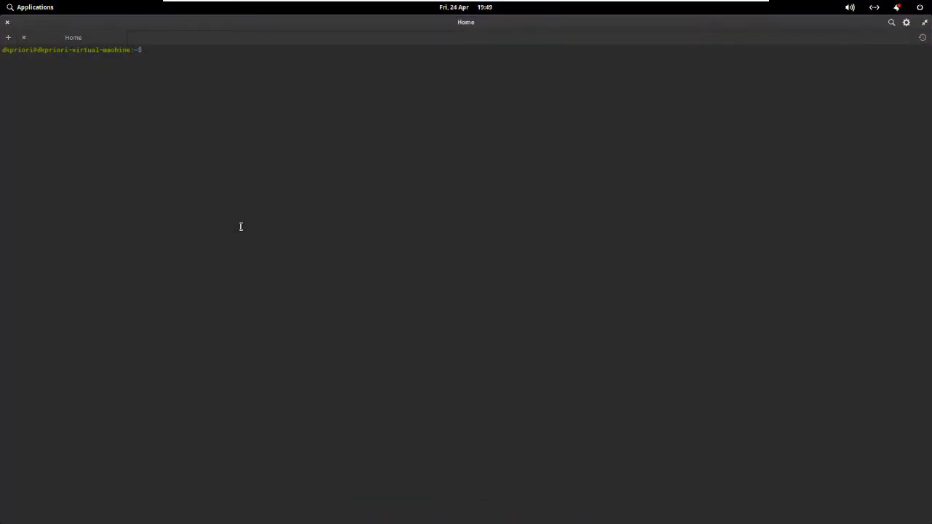
{"action": "left_click", "coordinate": [924, 23]}
{"action": "type", "text": "top"}
{"action": "key", "text": "Return"}
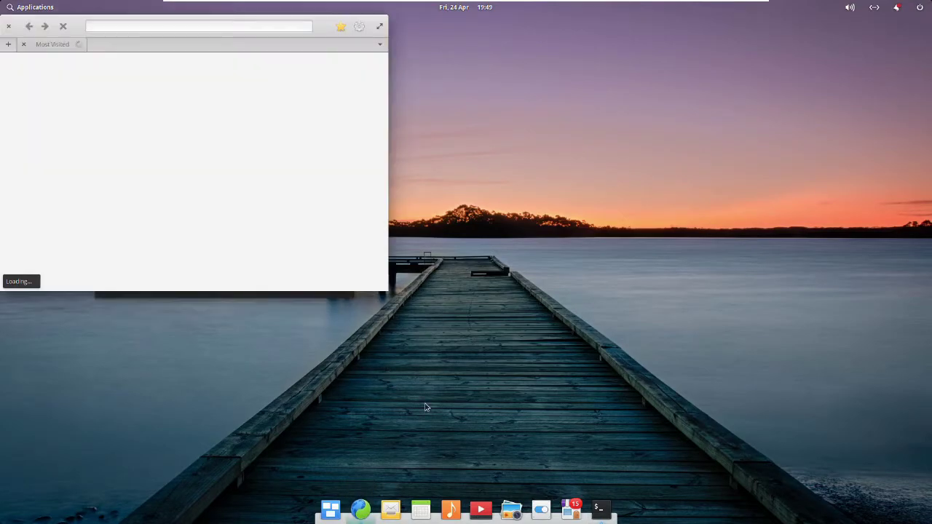
Place the Epiphany browser window beside the terminal and search the web for "google".
{"action": "left_click_drag", "start_coordinate": [321, 26], "coordinate": [727, 77]}
{"action": "left_click", "coordinate": [549, 76]}
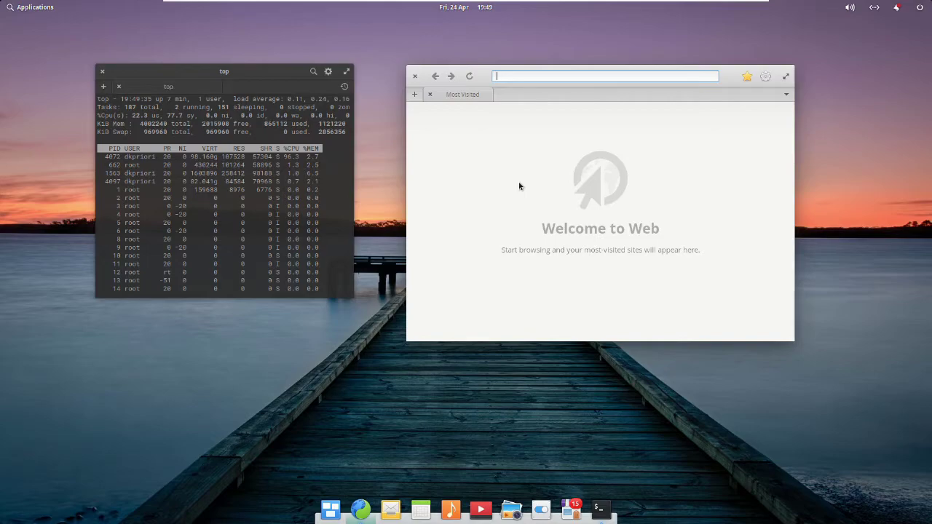
{"action": "type", "text": "google"}
{"action": "key", "text": "Return"}
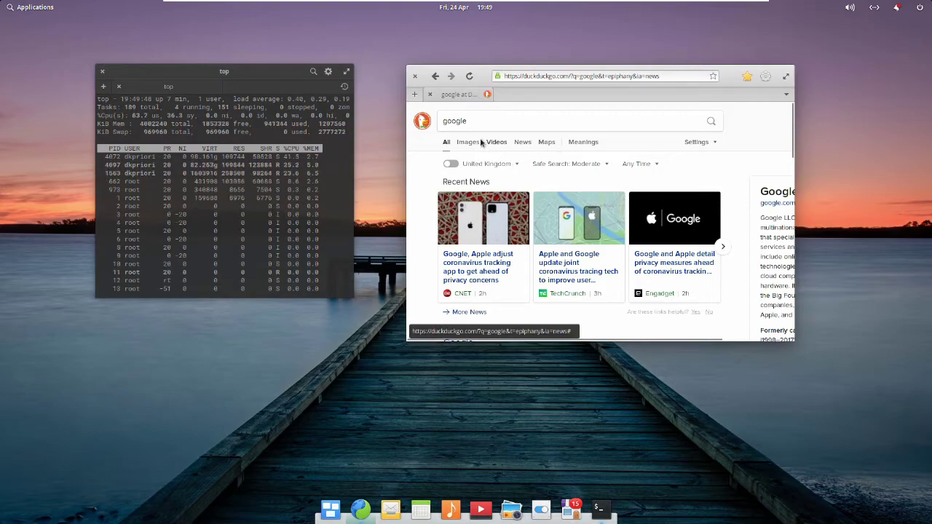
Go to the DuckDuckGo home page and briefly highlight the tagline about the search engine not tracking you.
{"action": "left_click", "coordinate": [421, 129]}
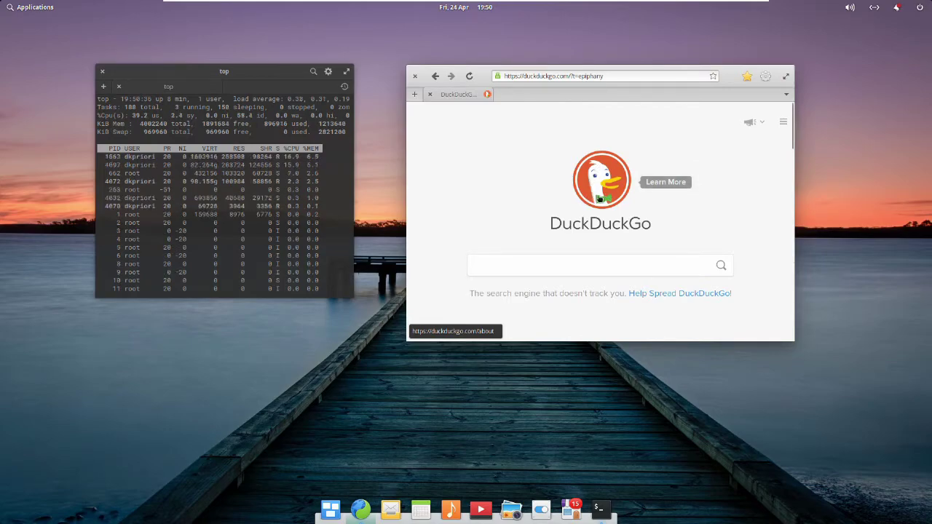
{"action": "left_click_drag", "start_coordinate": [470, 294], "coordinate": [619, 294]}
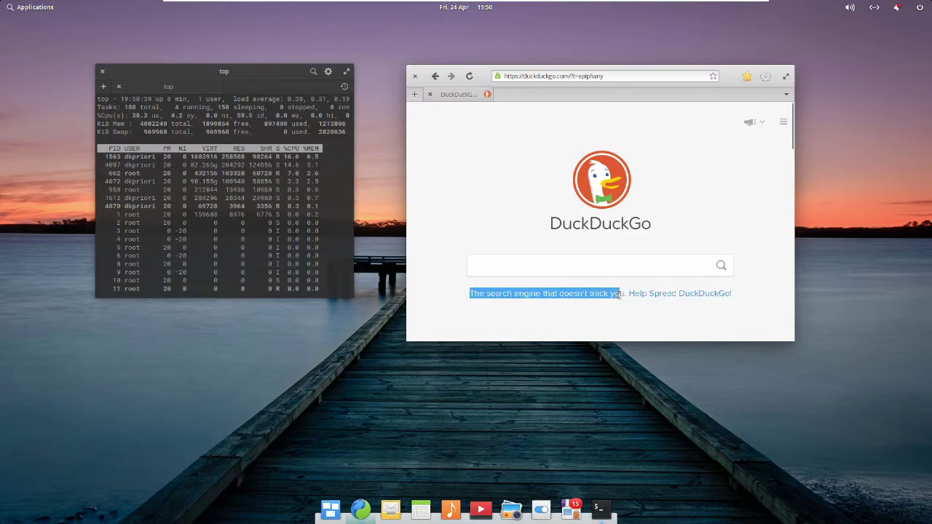
{"action": "left_click", "coordinate": [503, 194]}
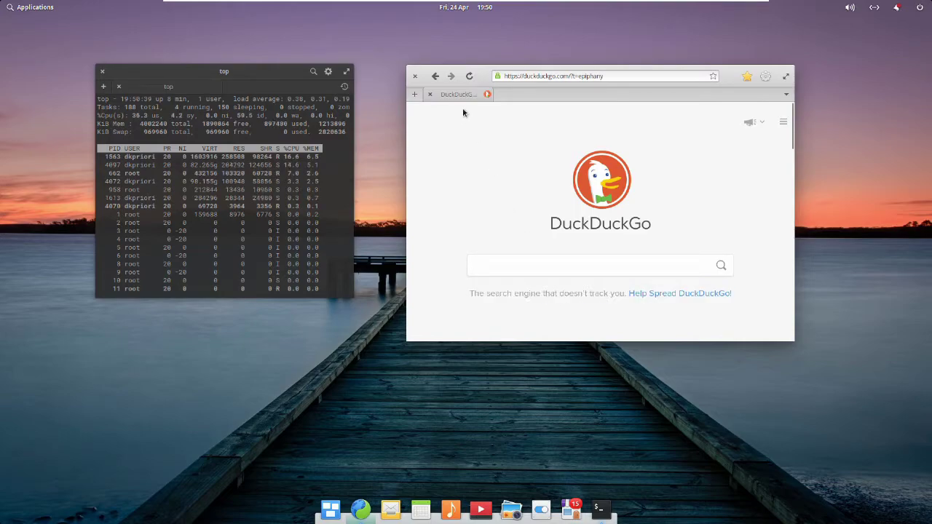
Close the browser and briefly try the Code editor with a new empty document placed beside the terminal.
{"action": "left_click", "coordinate": [415, 77]}
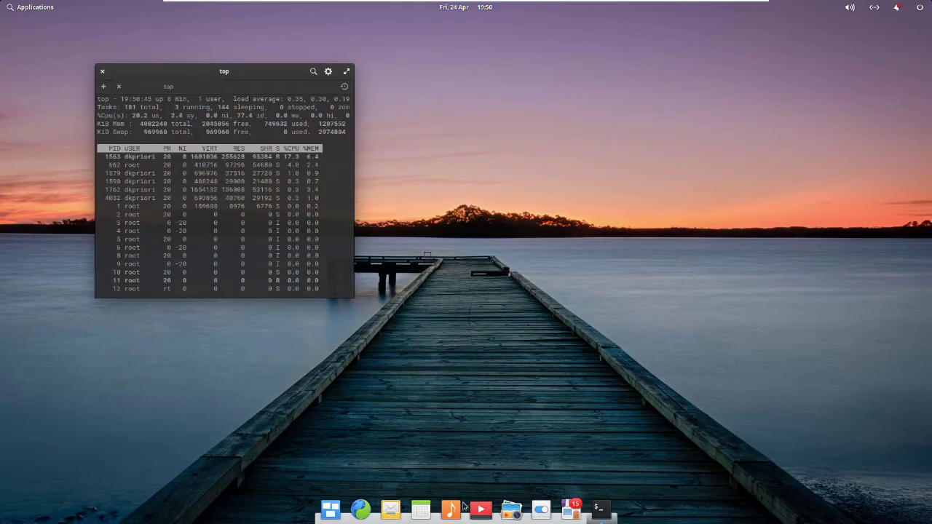
{"action": "left_click", "coordinate": [29, 8]}
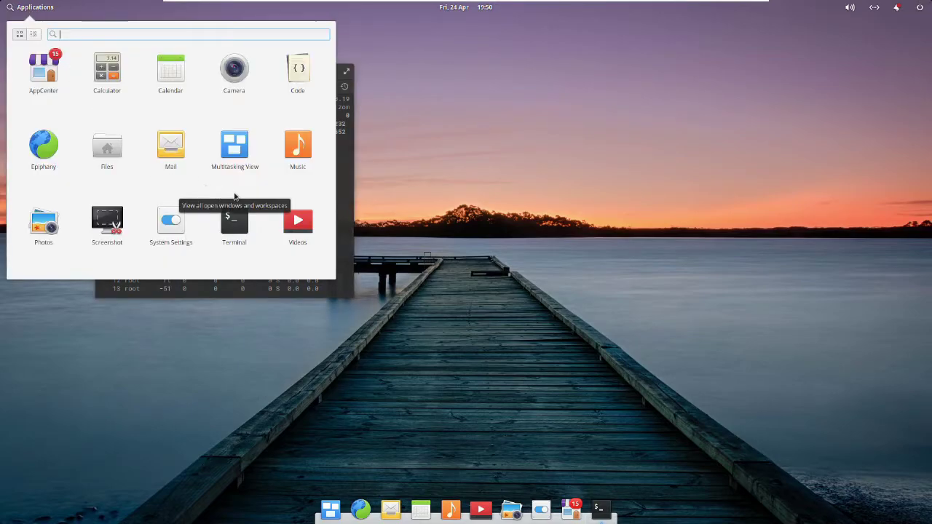
{"action": "left_click", "coordinate": [298, 71]}
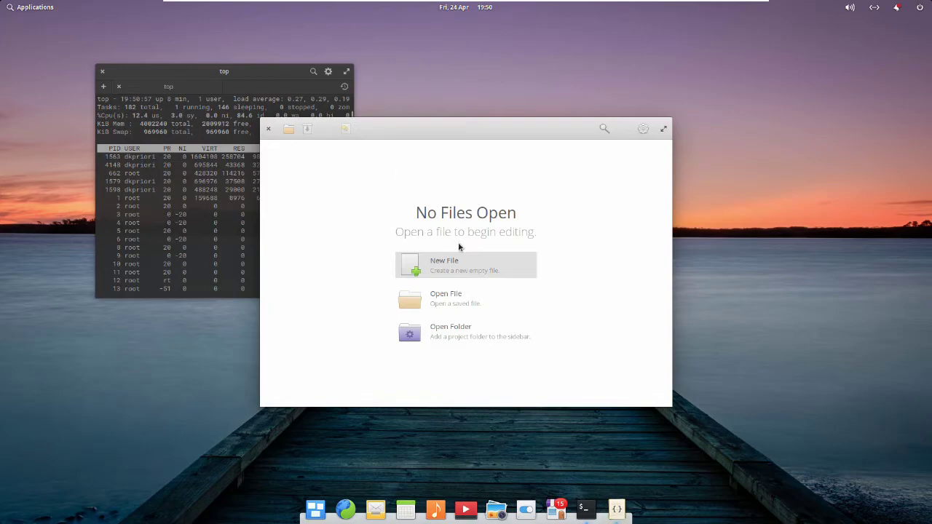
{"action": "left_click", "coordinate": [450, 270]}
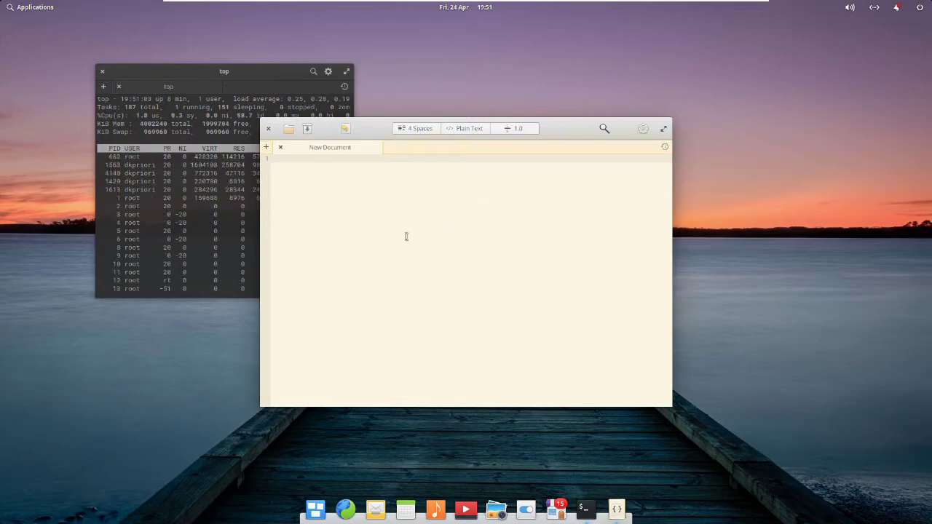
{"action": "left_click_drag", "start_coordinate": [556, 128], "coordinate": [672, 61]}
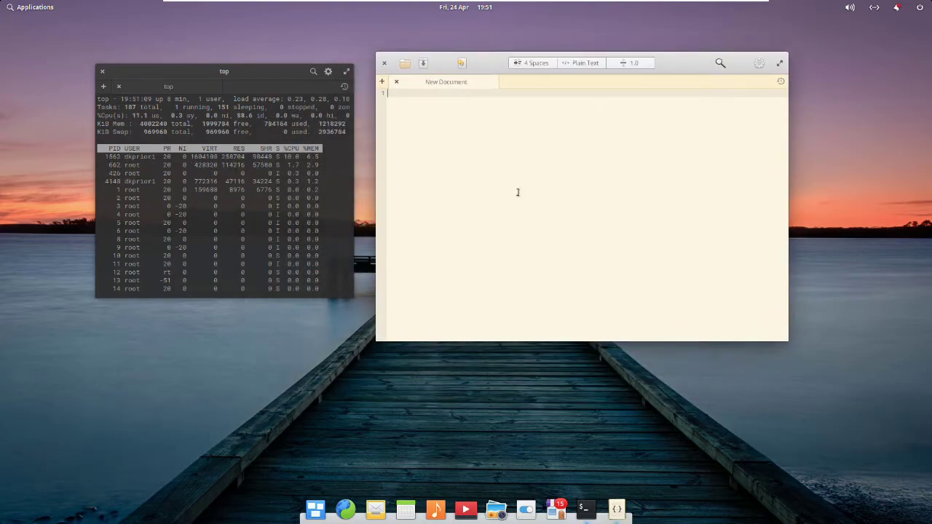
{"action": "left_click", "coordinate": [385, 63]}
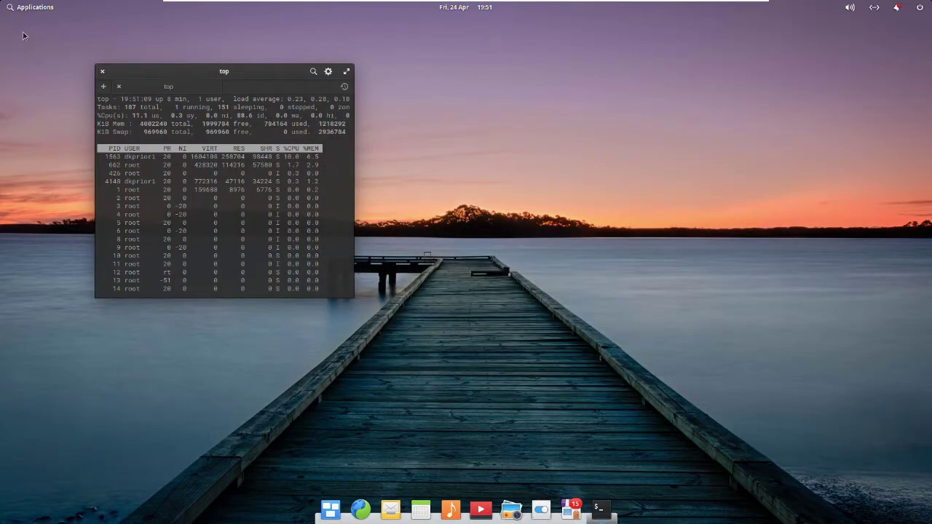
Open the Files application, view the vmware-tools-distrib folder and close the window.
{"action": "left_click", "coordinate": [31, 8]}
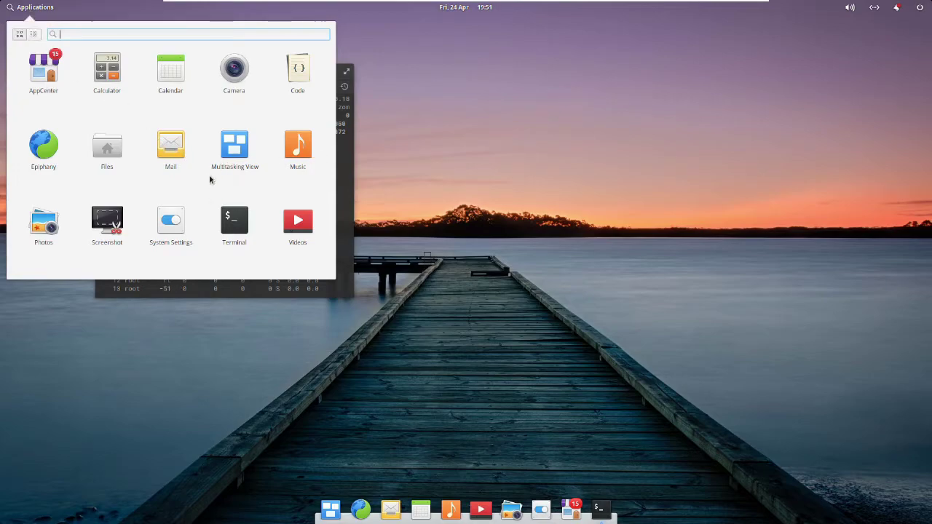
{"action": "left_click", "coordinate": [110, 150]}
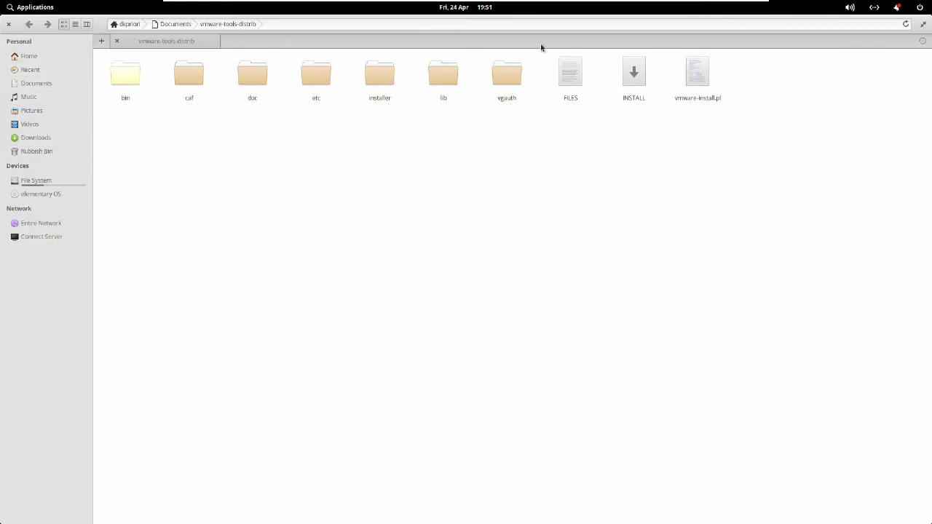
{"action": "mouse_move", "coordinate": [4, 25]}
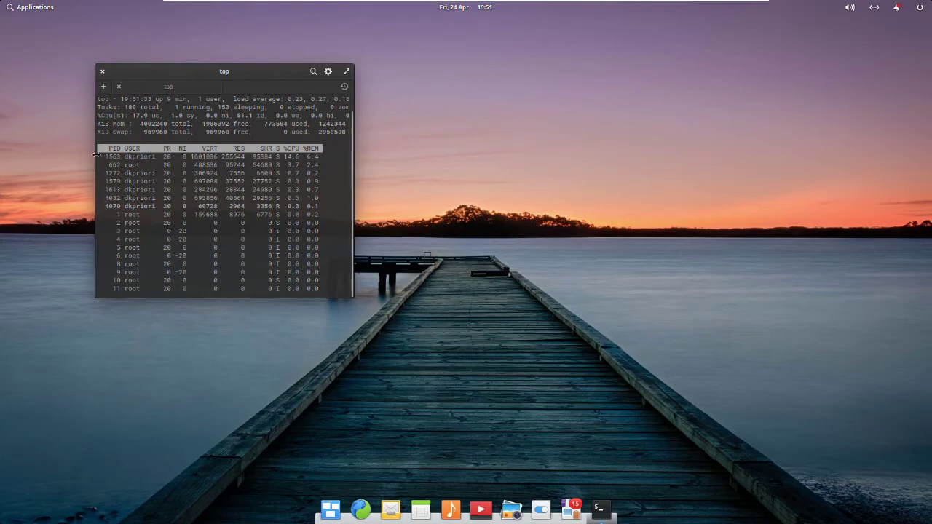
Switch the applications menu to category view and browse the System Tools and Graphics categories.
{"action": "left_click", "coordinate": [29, 7]}
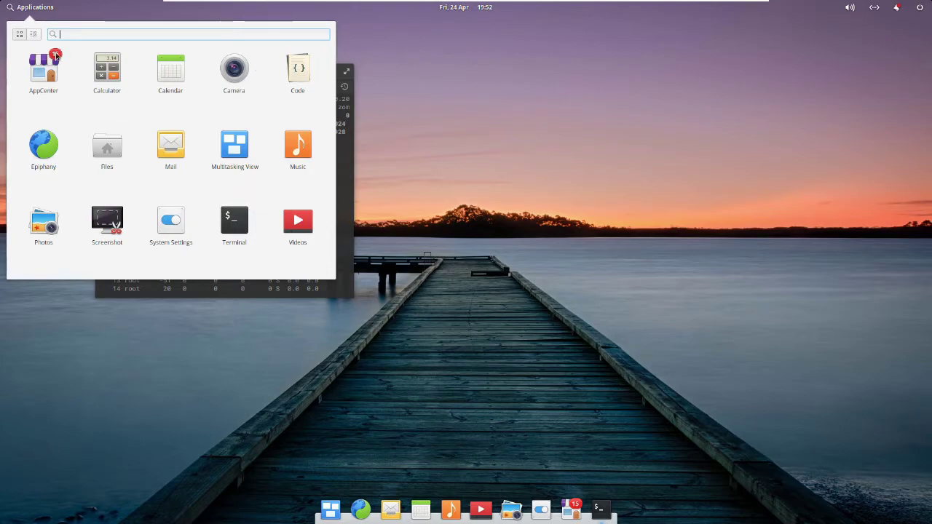
{"action": "left_click", "coordinate": [33, 33]}
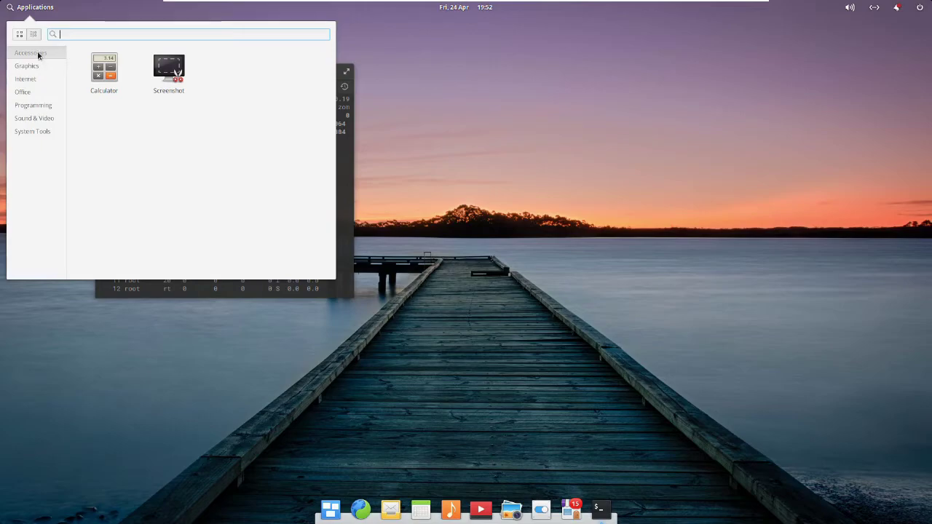
{"action": "left_click", "coordinate": [43, 131]}
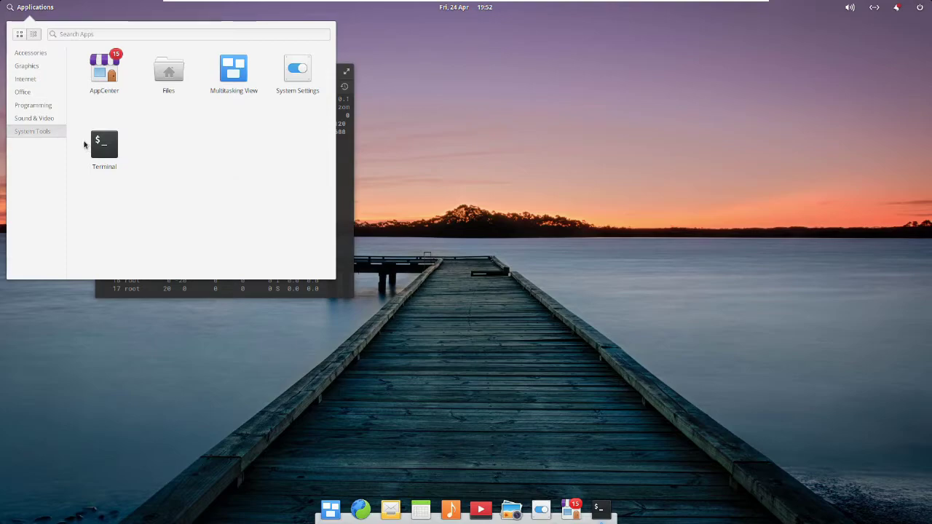
{"action": "left_click", "coordinate": [29, 68]}
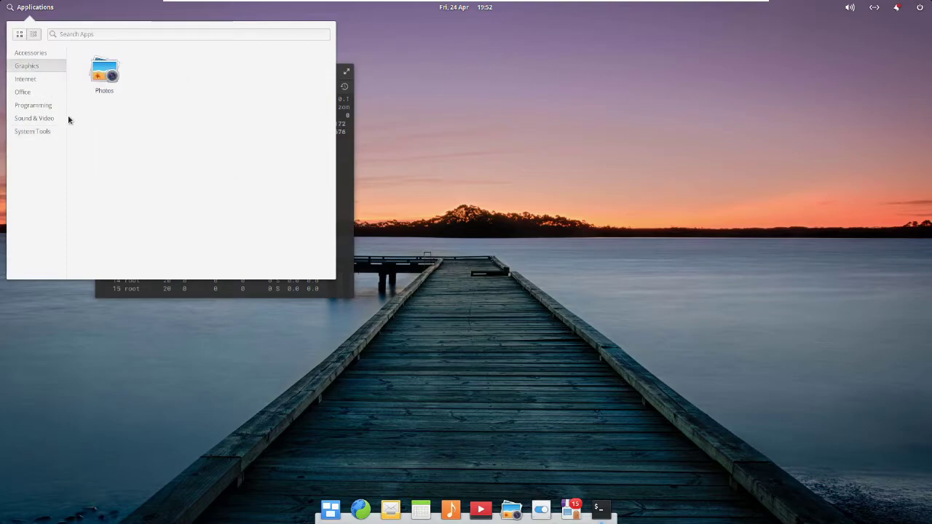
Open System Settings, look through the desktop wallpapers and set the blue ocean waves on a beach as the background.
{"action": "left_click", "coordinate": [43, 134]}
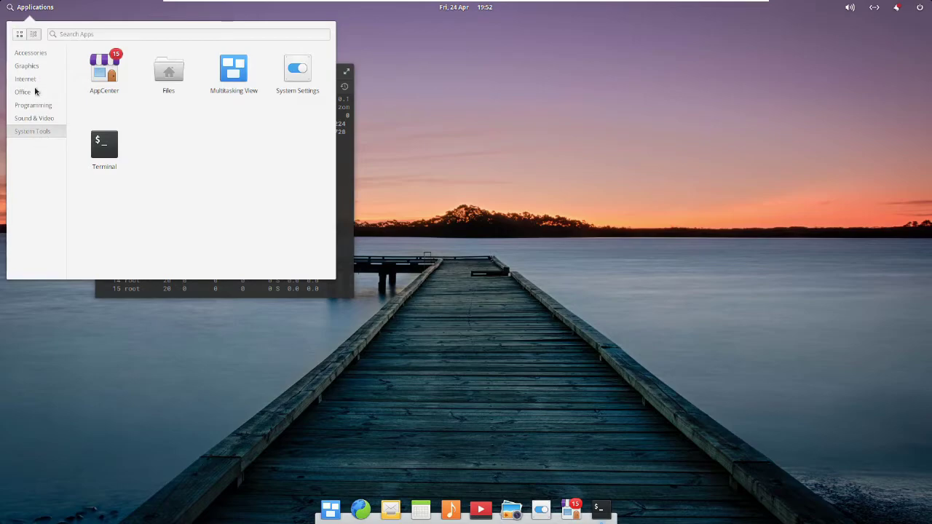
{"action": "left_click", "coordinate": [287, 87]}
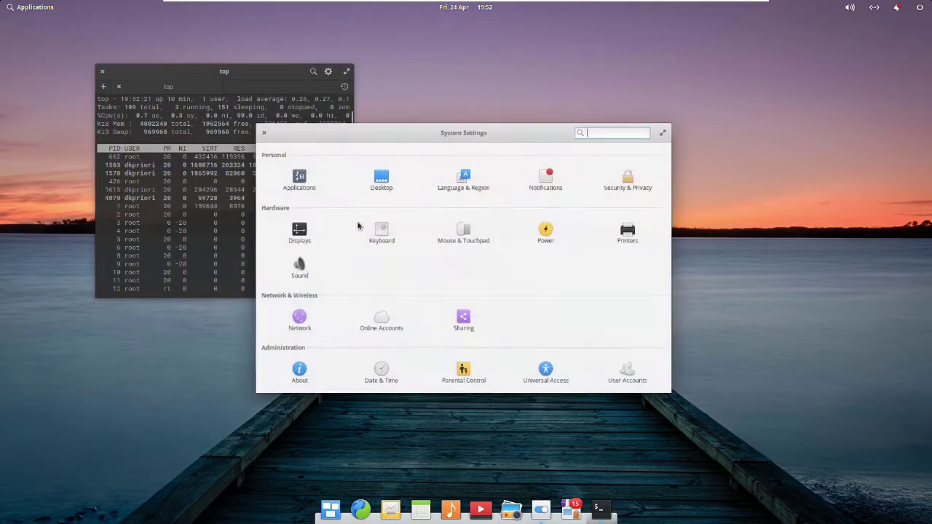
{"action": "left_click", "coordinate": [381, 181]}
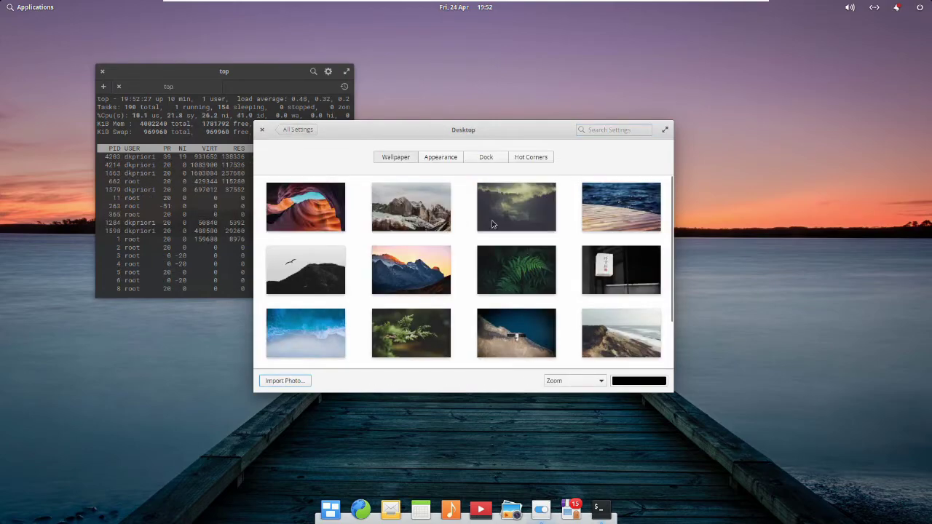
{"action": "scroll", "coordinate": [538, 219], "scroll_direction": "down", "scroll_amount": 2}
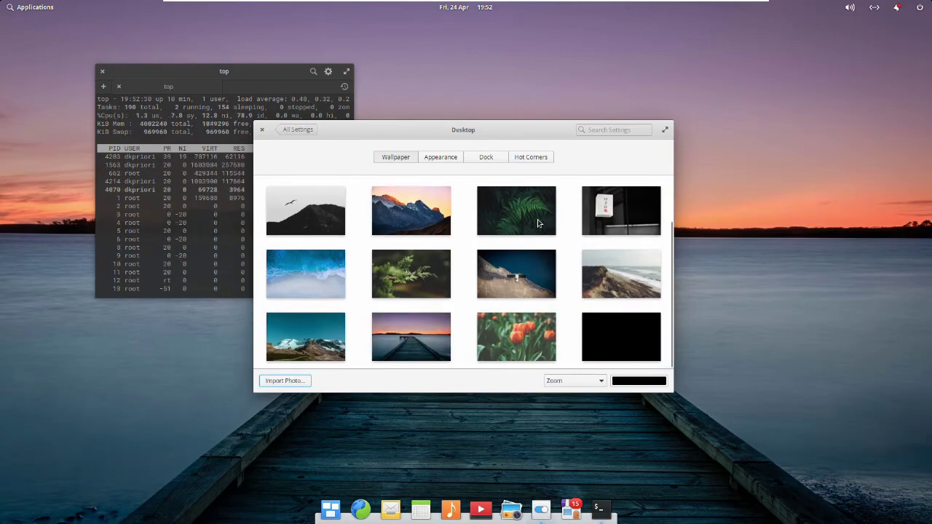
{"action": "scroll", "coordinate": [538, 221], "scroll_direction": "up", "scroll_amount": 2}
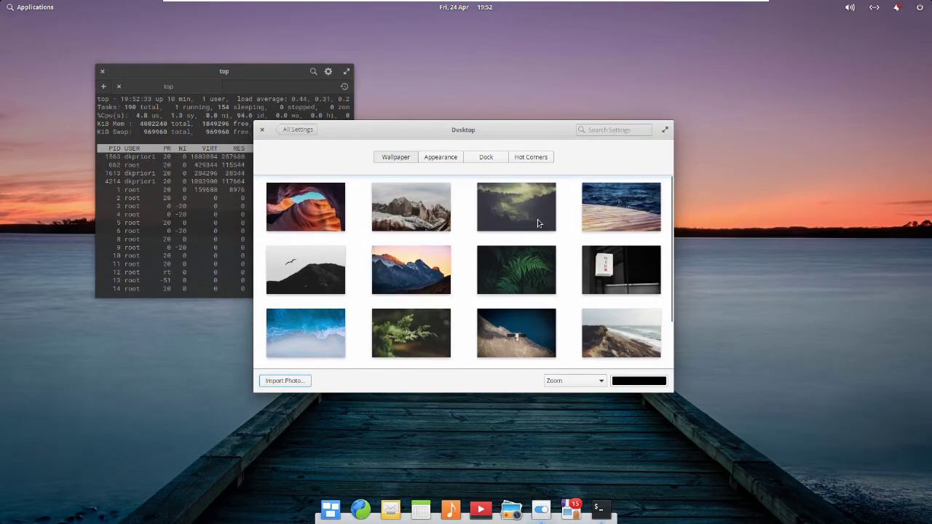
{"action": "scroll", "coordinate": [538, 222], "scroll_direction": "down", "scroll_amount": 2}
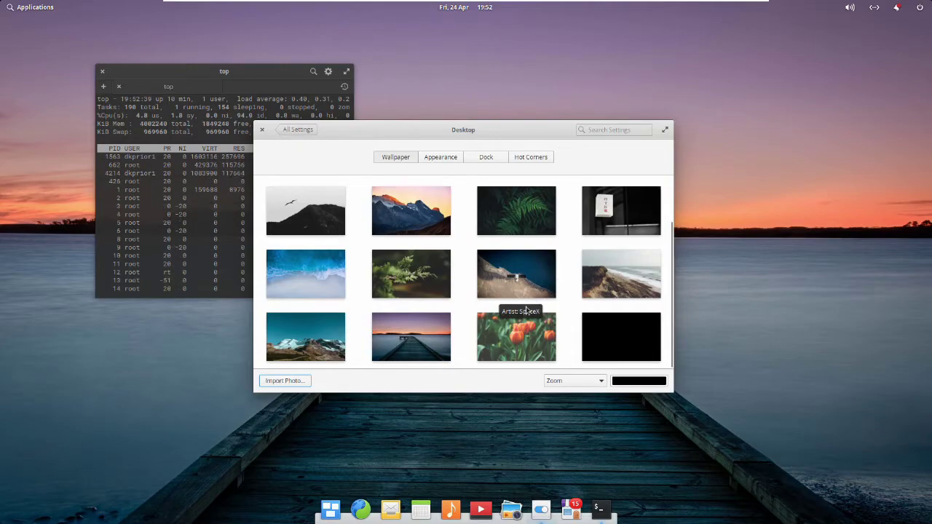
{"action": "left_click", "coordinate": [318, 283]}
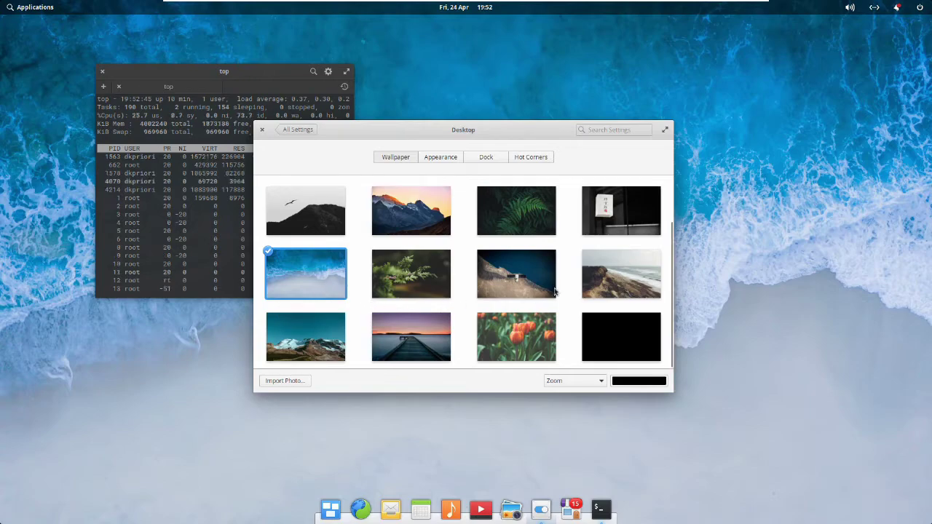
Place the desktop settings window beside the terminal and turn panel translucency off and back on in its Appearance settings.
{"action": "left_click", "coordinate": [448, 160]}
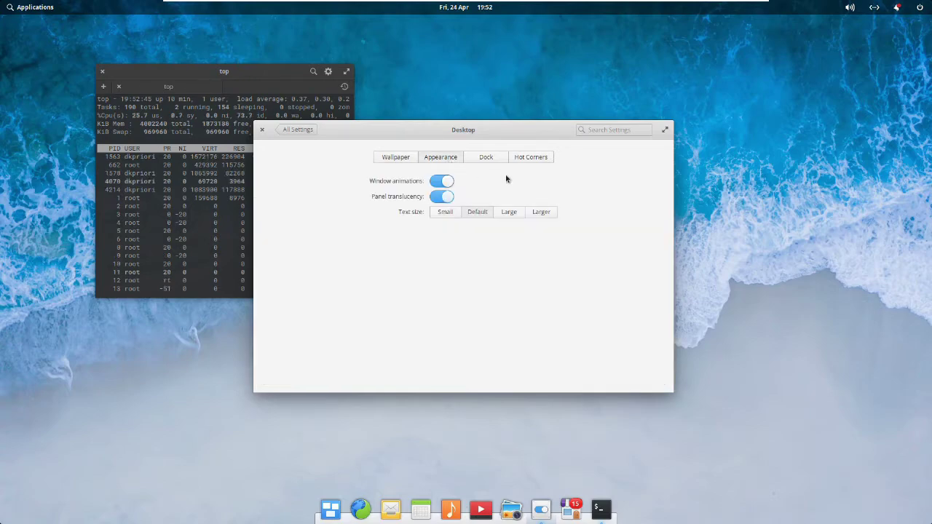
{"action": "left_click_drag", "start_coordinate": [552, 129], "coordinate": [657, 120]}
{"action": "left_click", "coordinate": [552, 188]}
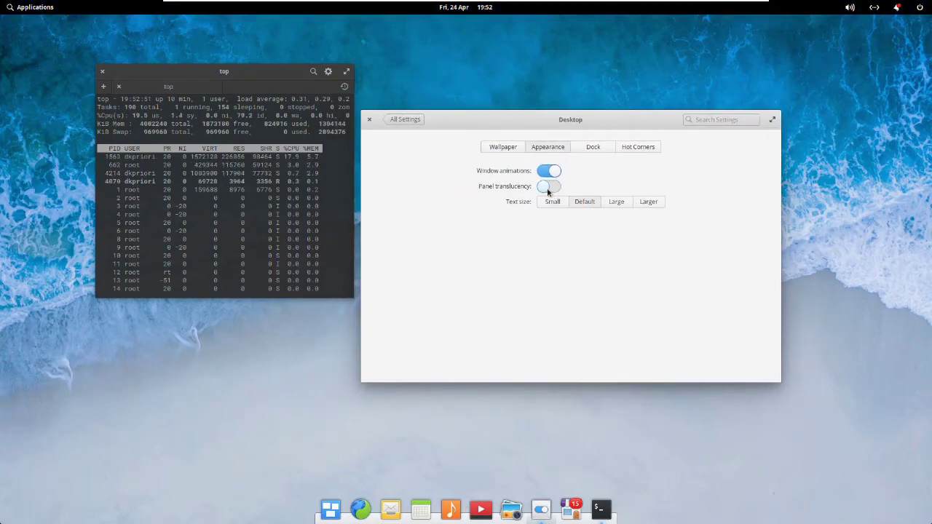
{"action": "left_click", "coordinate": [546, 190]}
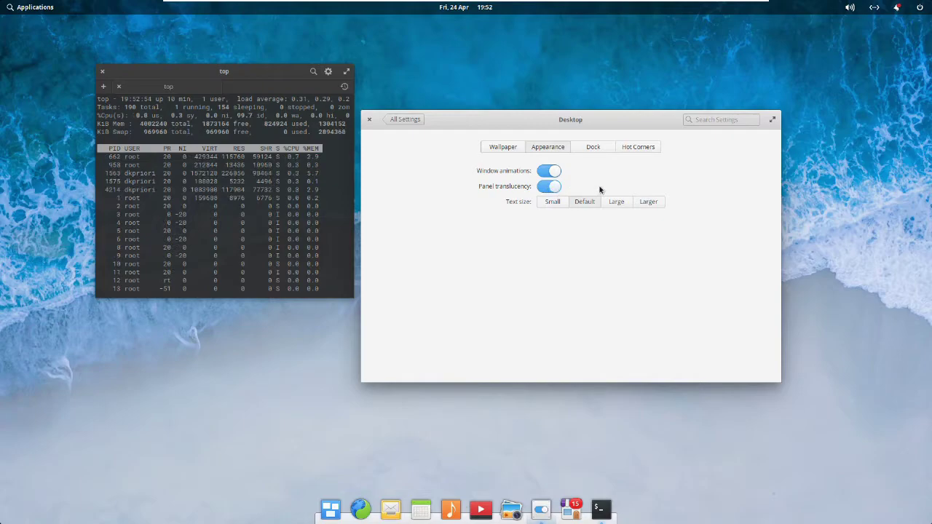
Turn the dock's pressure reveal on and back off in the desktop settings.
{"action": "left_click", "coordinate": [595, 149]}
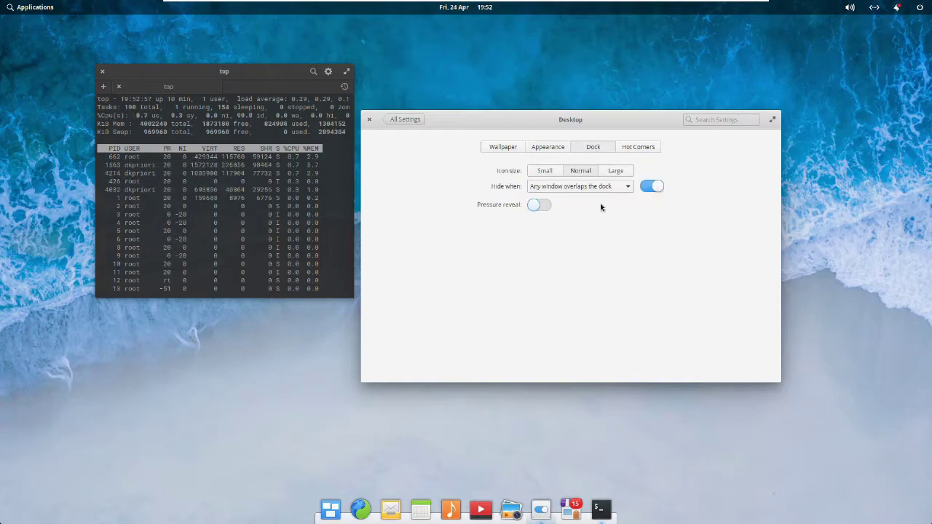
{"action": "left_click", "coordinate": [531, 206]}
{"action": "left_click_drag", "start_coordinate": [533, 125], "coordinate": [532, 134]}
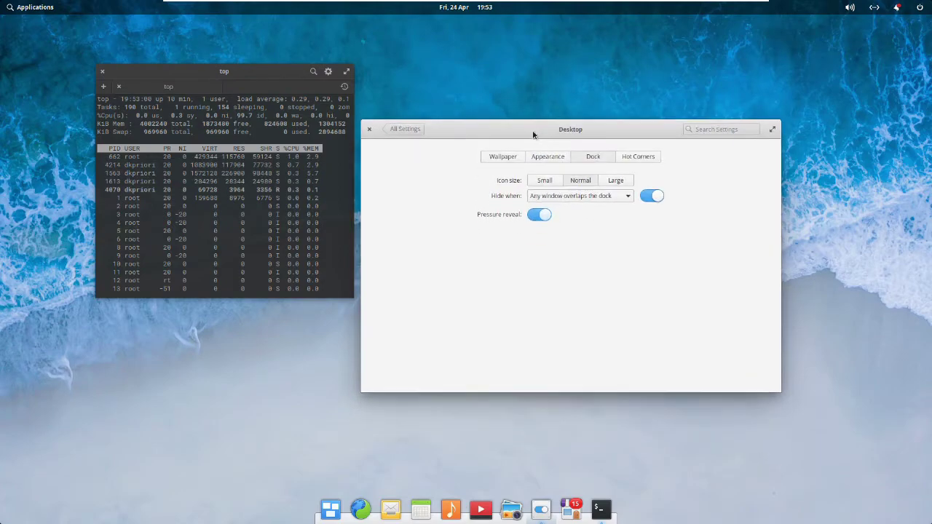
{"action": "left_click", "coordinate": [541, 215]}
View the hot corner settings and the actions available for the display's upper-left corner.
{"action": "left_click", "coordinate": [638, 158]}
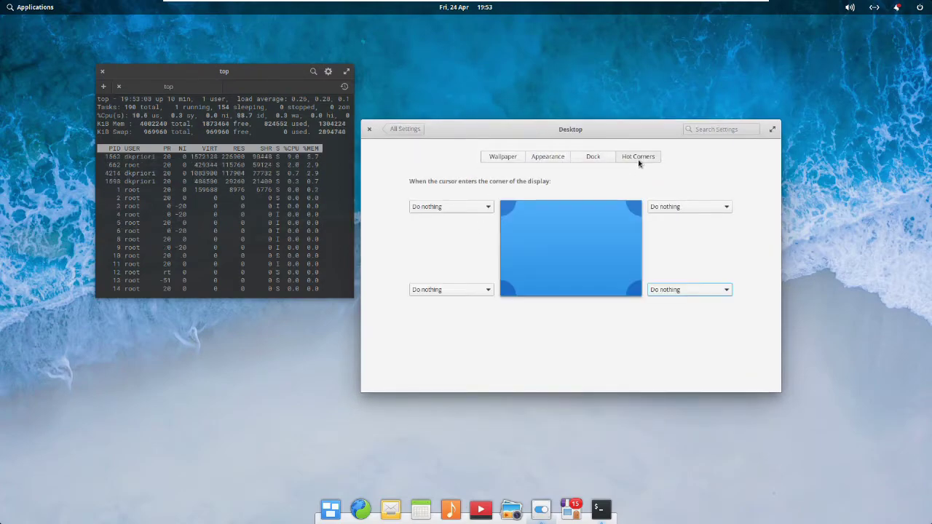
{"action": "left_click", "coordinate": [492, 210]}
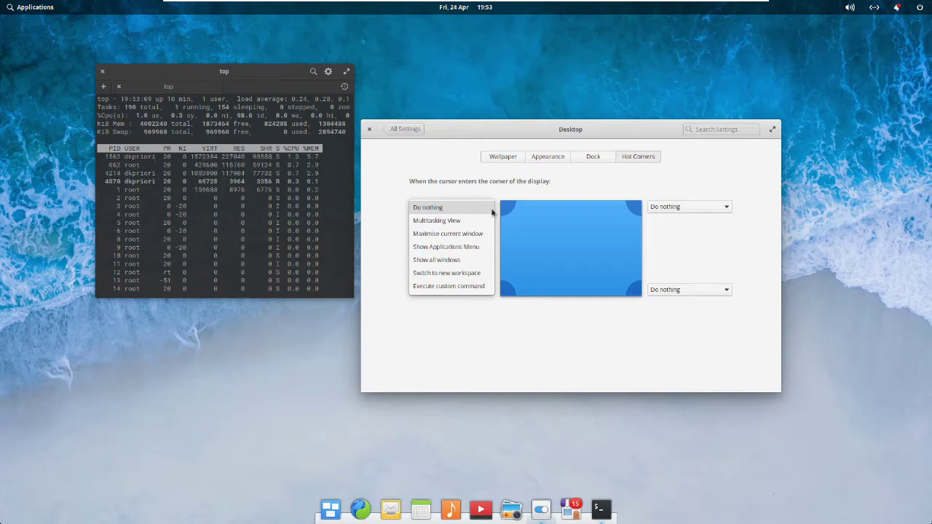
{"action": "left_click", "coordinate": [492, 210]}
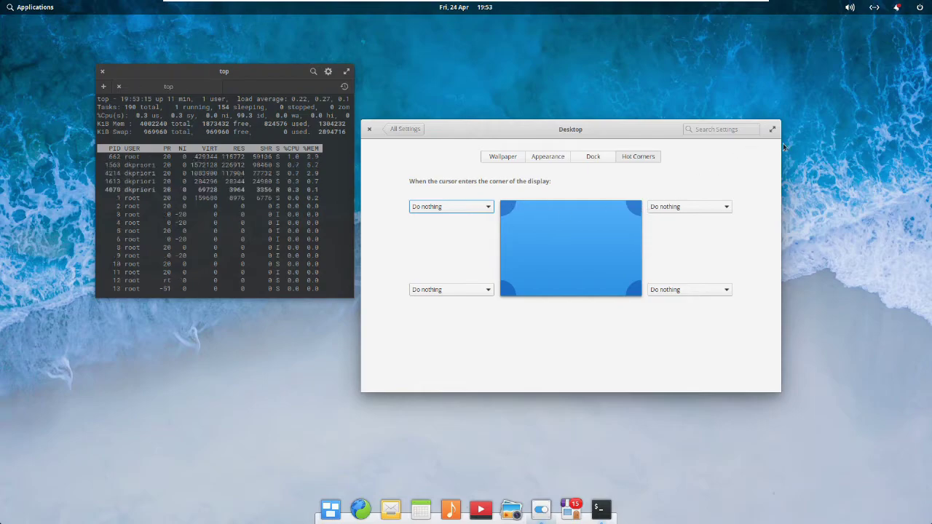
Review the History, Locking and Housekeeping pages of the Security & Privacy settings.
{"action": "left_click", "coordinate": [402, 132]}
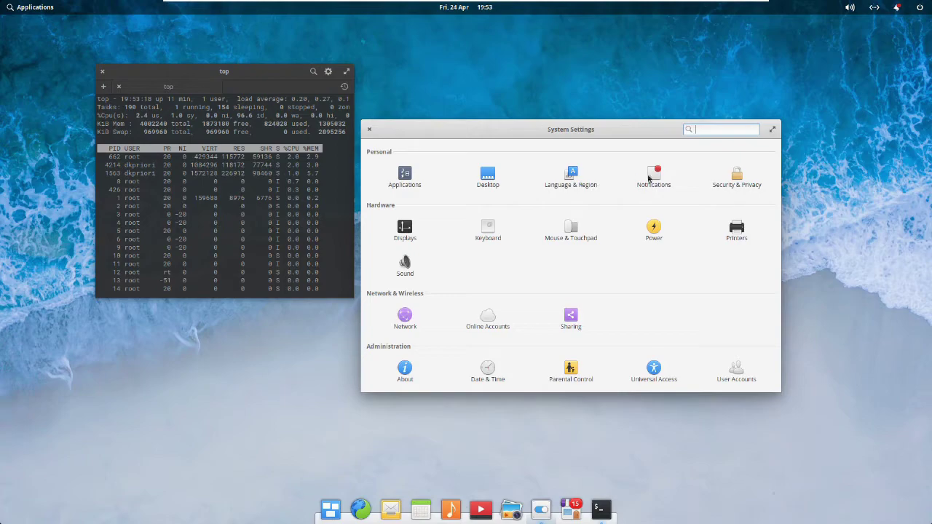
{"action": "left_click", "coordinate": [739, 181]}
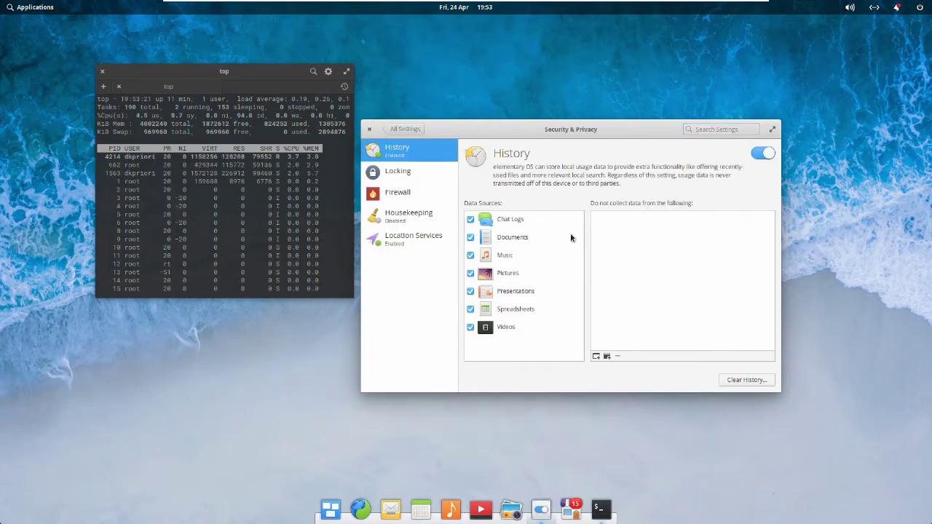
{"action": "left_click", "coordinate": [413, 180]}
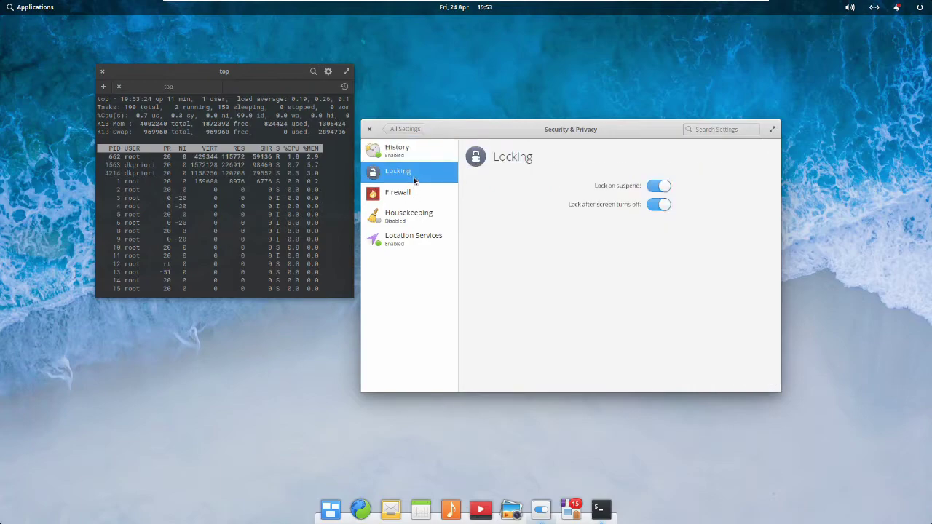
{"action": "left_click", "coordinate": [420, 212]}
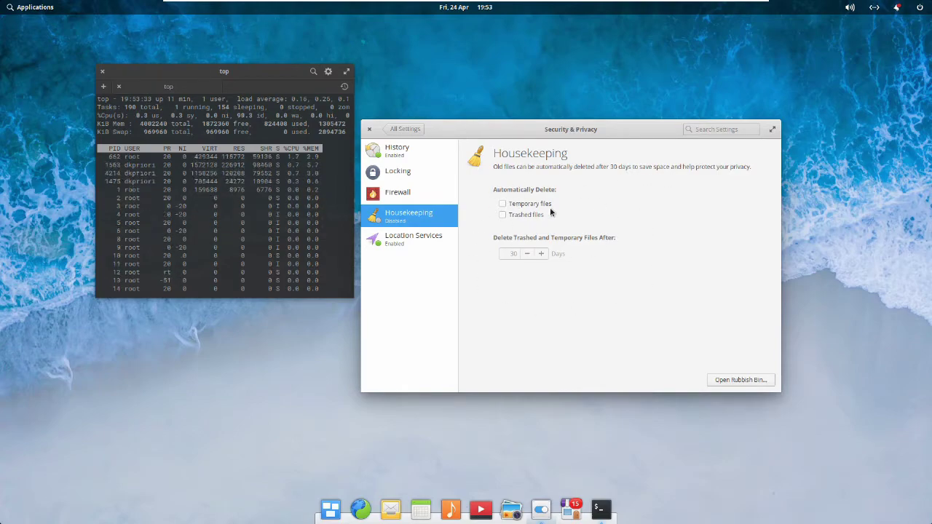
Disable Location Services in the privacy settings, read the explanation shown, and enable them again.
{"action": "left_click", "coordinate": [417, 241]}
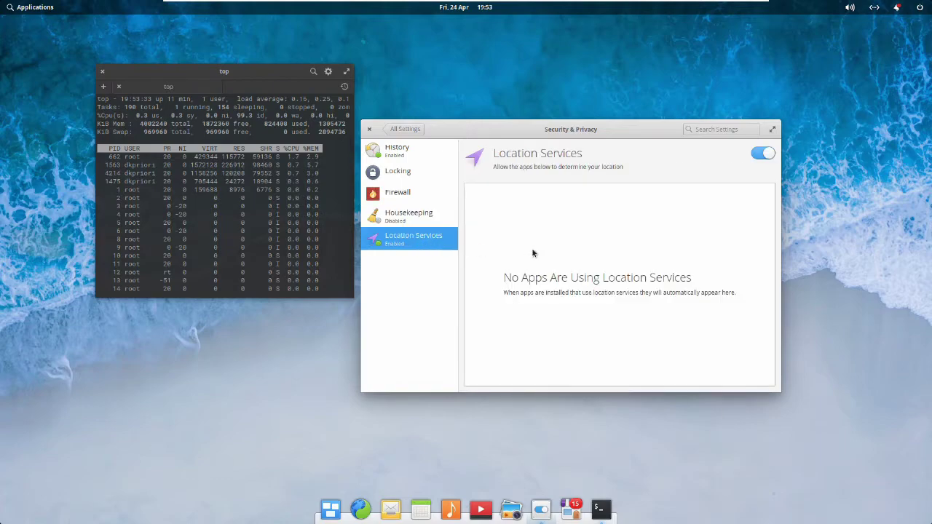
{"action": "left_click", "coordinate": [766, 156]}
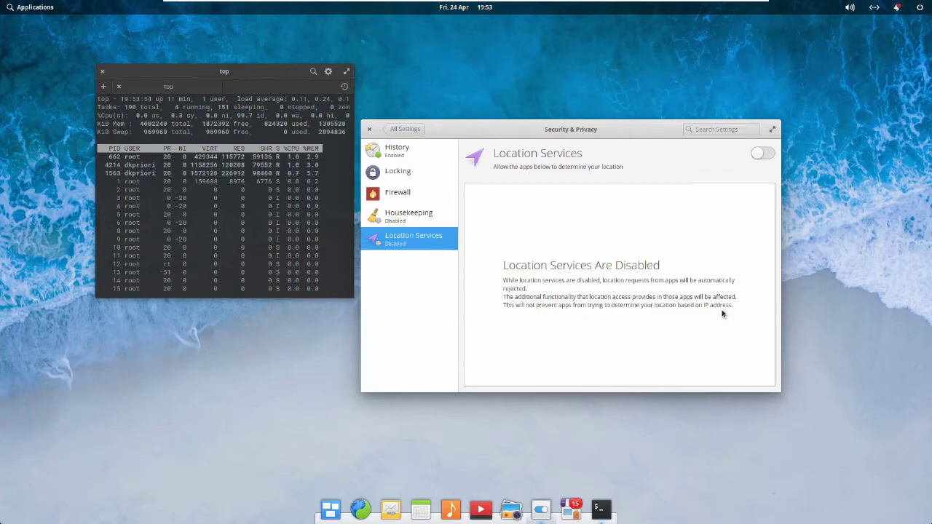
{"action": "left_click", "coordinate": [757, 156]}
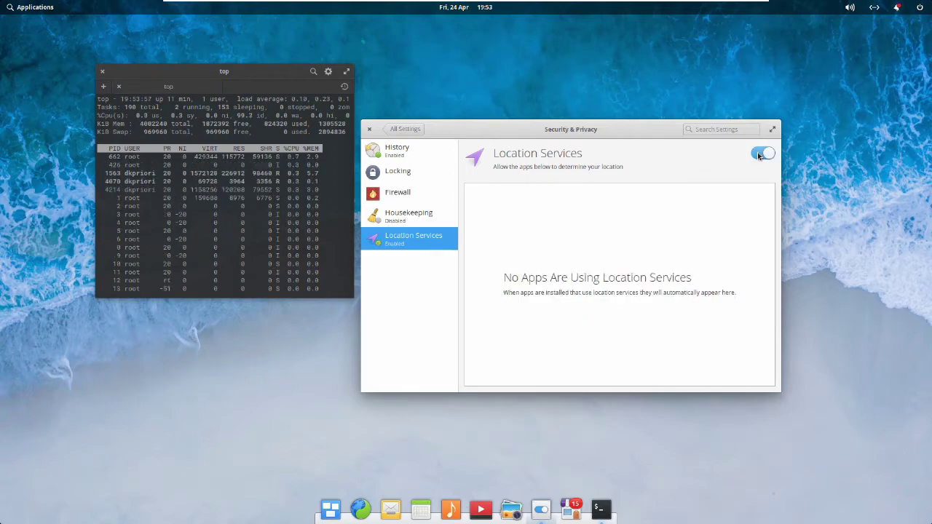
View the Displays settings, including the Night Light page, and return to the settings overview.
{"action": "left_click", "coordinate": [405, 131]}
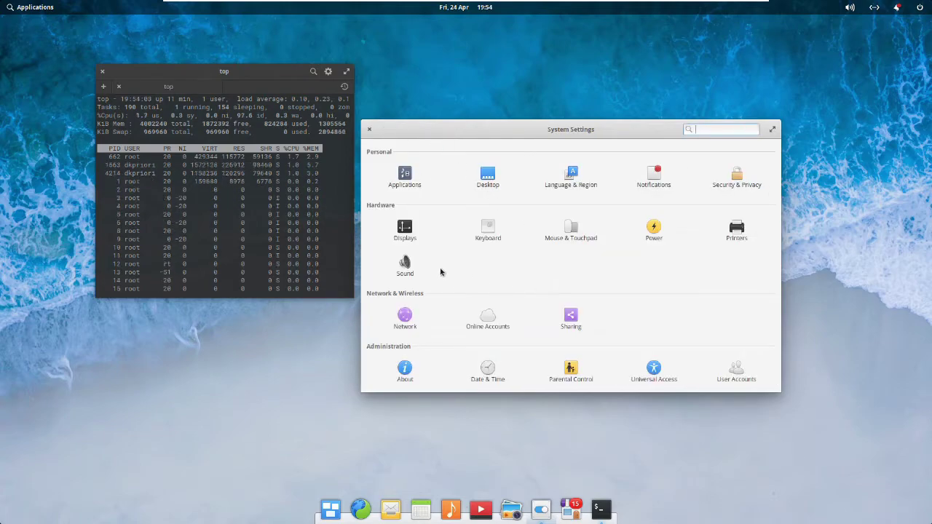
{"action": "left_click", "coordinate": [405, 230]}
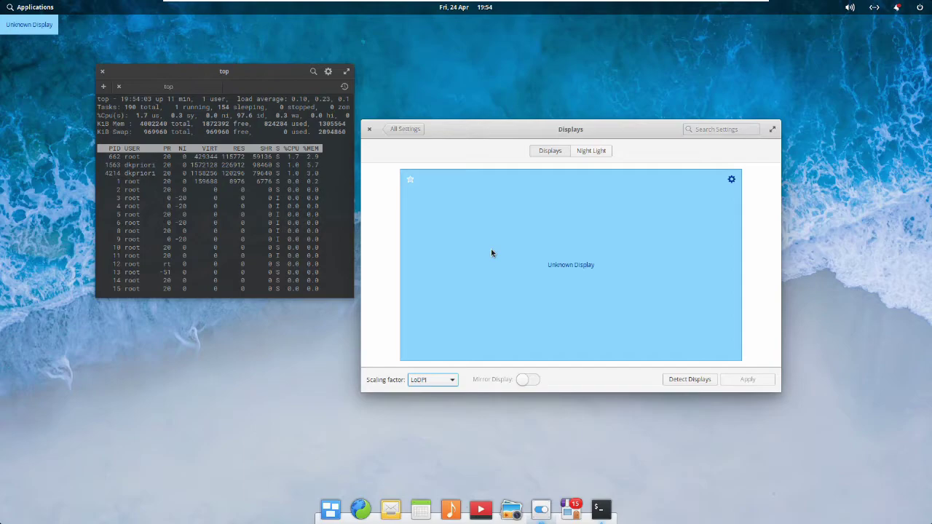
{"action": "left_click", "coordinate": [590, 153]}
{"action": "left_click", "coordinate": [555, 153]}
{"action": "left_click", "coordinate": [393, 129]}
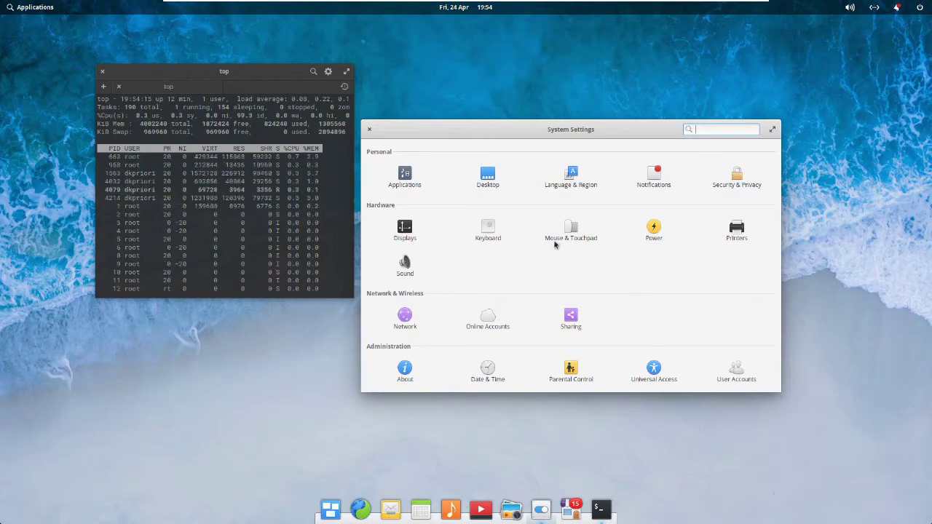
Review the default applications and the desktop's Appearance options, returning to the settings overview.
{"action": "left_click", "coordinate": [403, 177]}
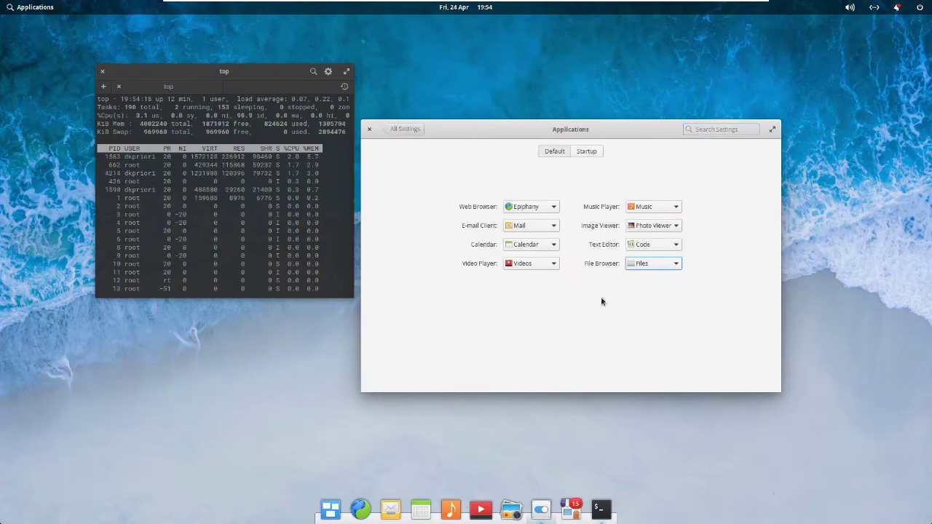
{"action": "left_click", "coordinate": [403, 131]}
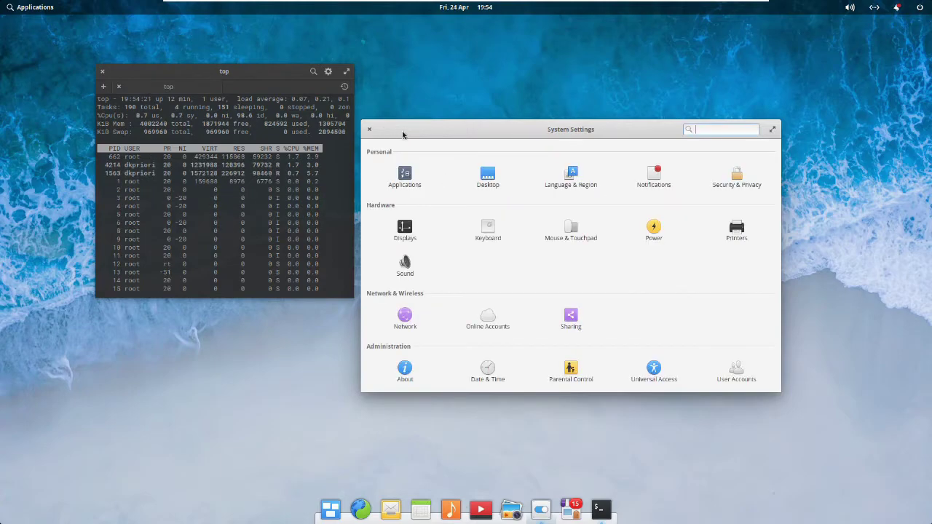
{"action": "left_click", "coordinate": [488, 181]}
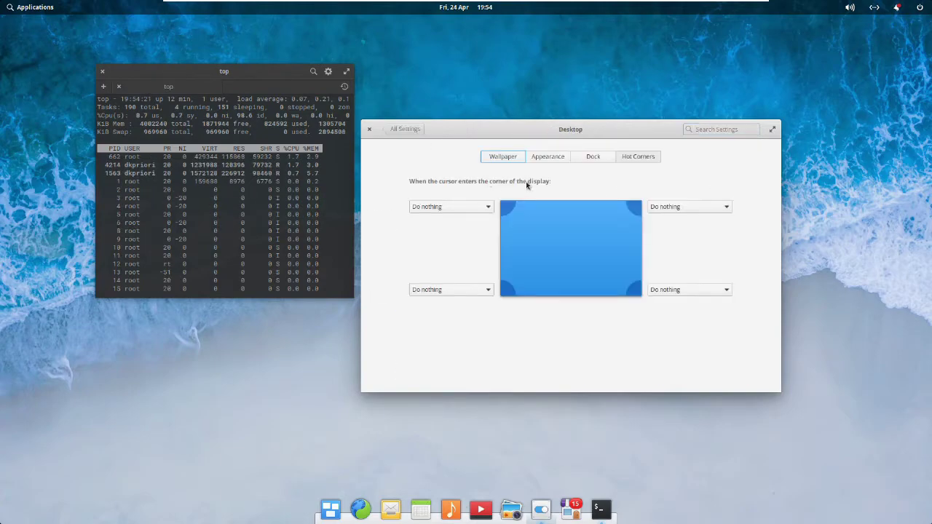
{"action": "left_click", "coordinate": [548, 161]}
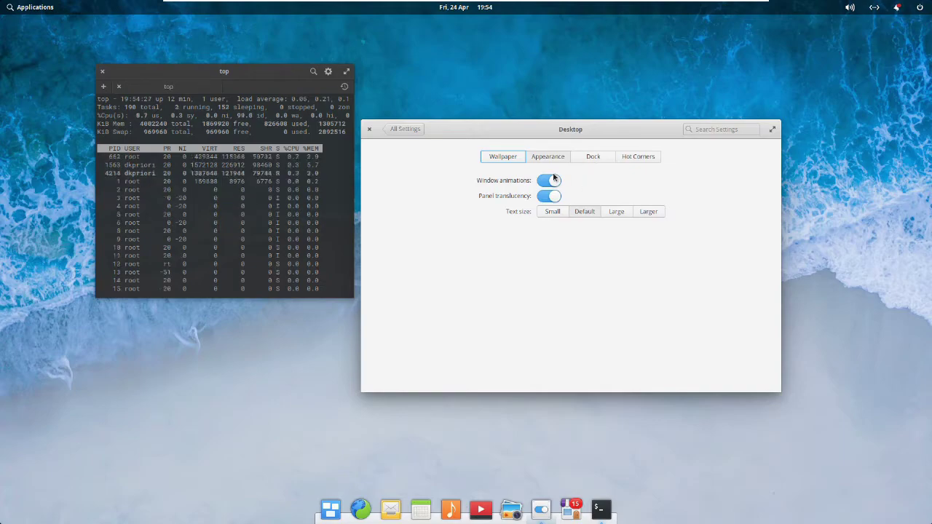
{"action": "left_click", "coordinate": [406, 131]}
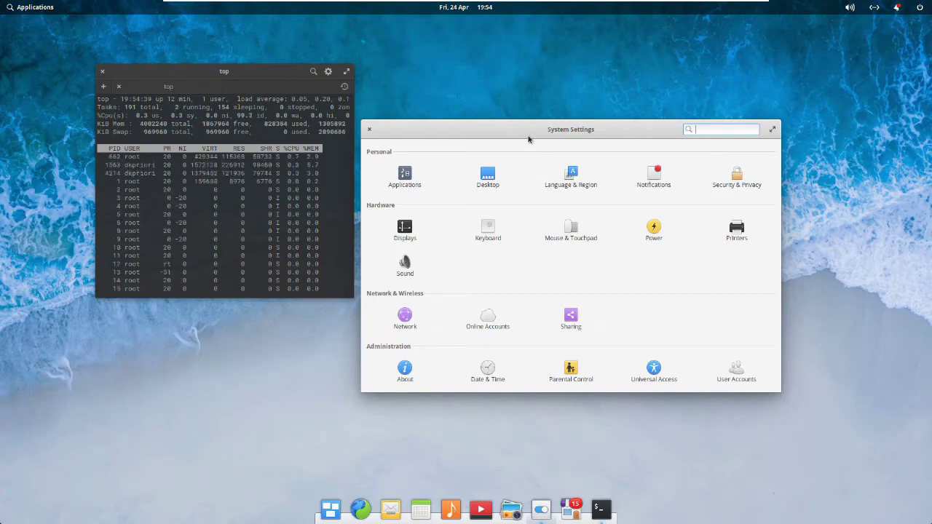
Close System Settings and switch to Terminal from the System Tools category of the installed applications.
{"action": "left_click_drag", "start_coordinate": [531, 128], "coordinate": [532, 75]}
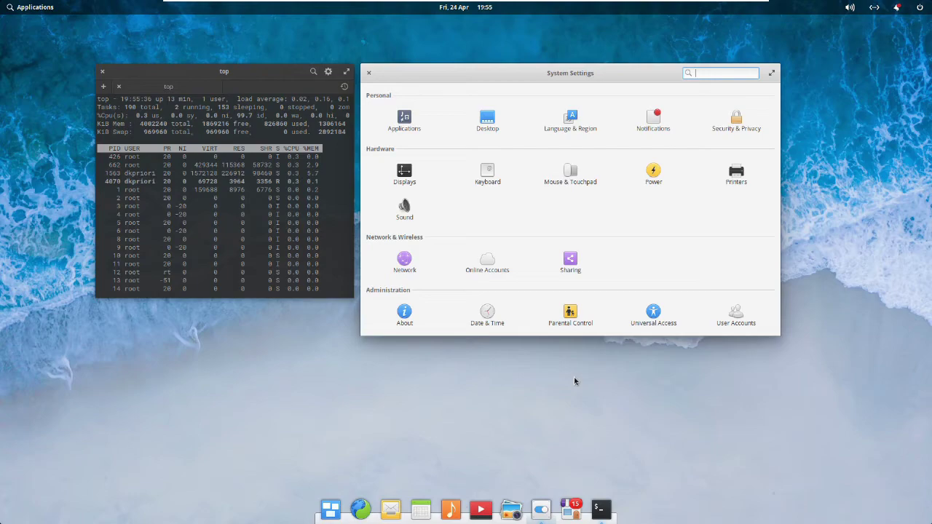
{"action": "left_click", "coordinate": [370, 74]}
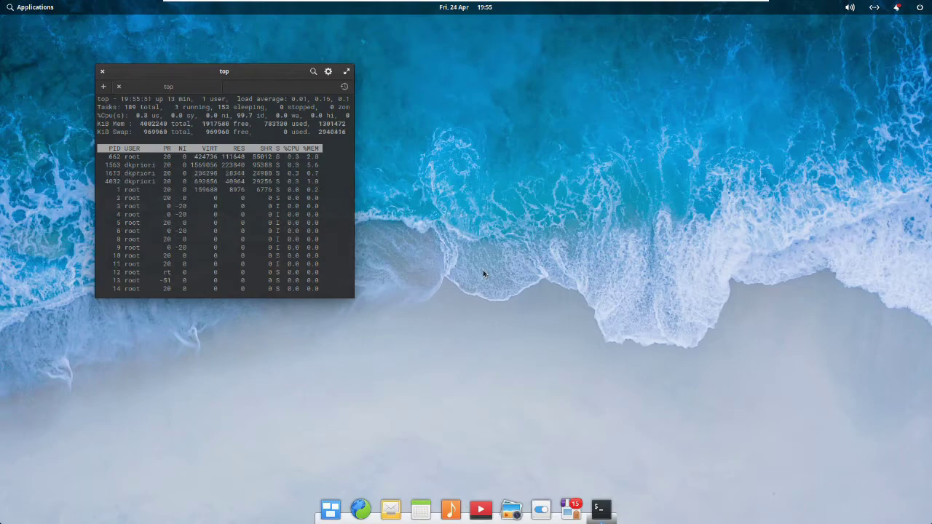
{"action": "left_click", "coordinate": [36, 9]}
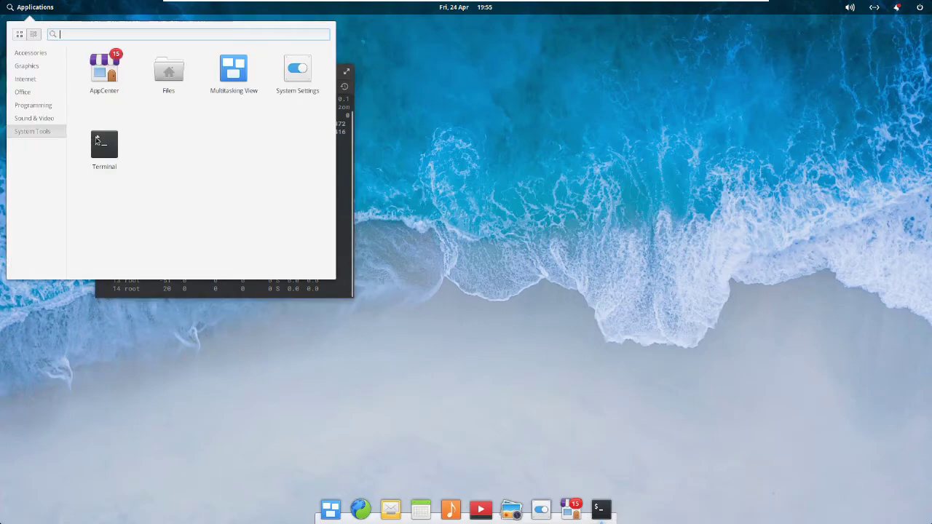
{"action": "left_click", "coordinate": [94, 137]}
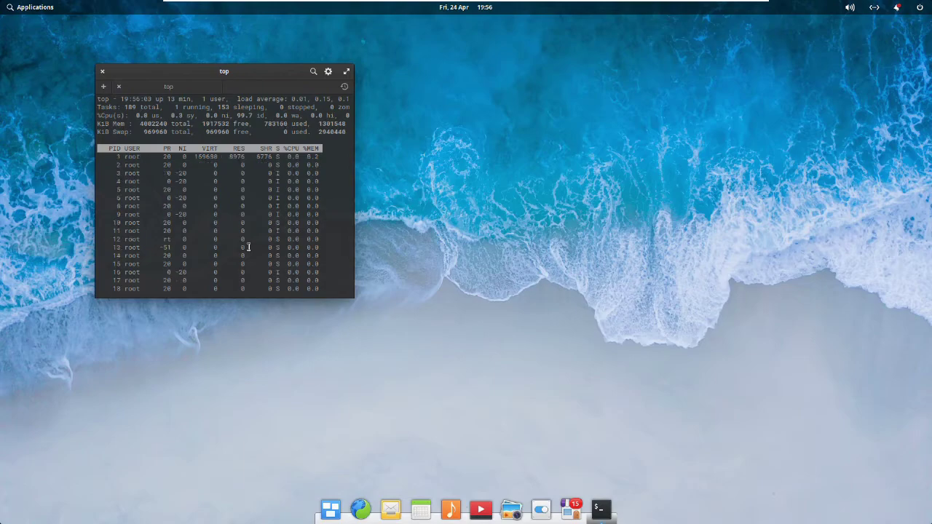
Move the terminal window running top to the middle of the desktop and show the start of its output.
{"action": "left_click_drag", "start_coordinate": [282, 67], "coordinate": [501, 26]}
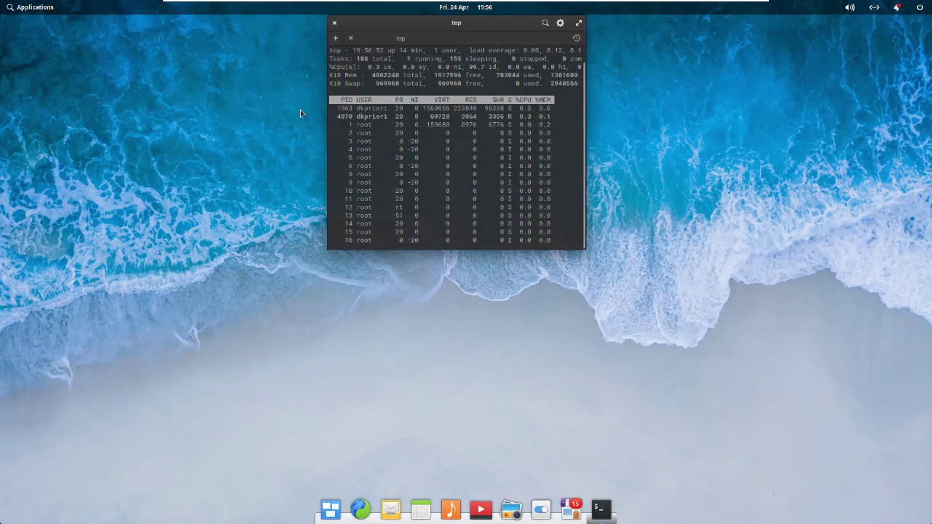
{"action": "left_click_drag", "start_coordinate": [434, 21], "coordinate": [449, 68]}
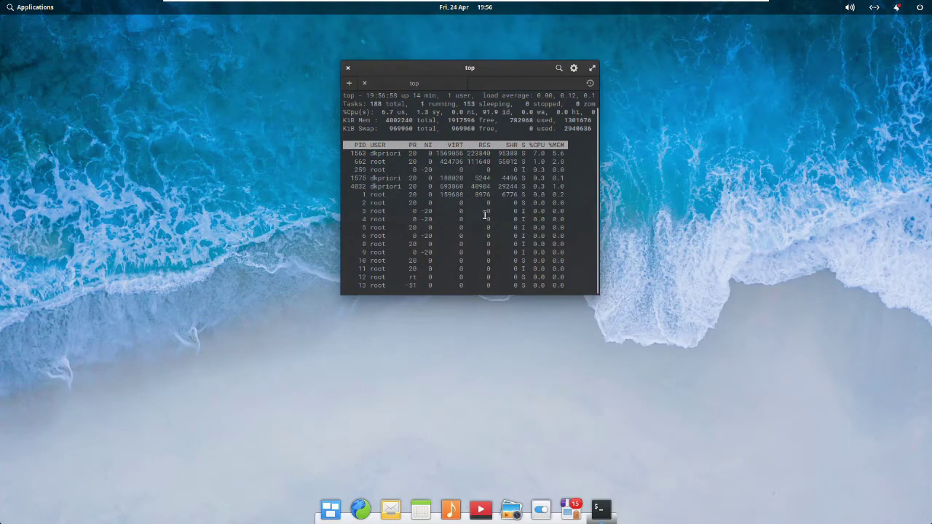
{"action": "scroll", "coordinate": [500, 188], "scroll_direction": "up", "scroll_amount": 1}
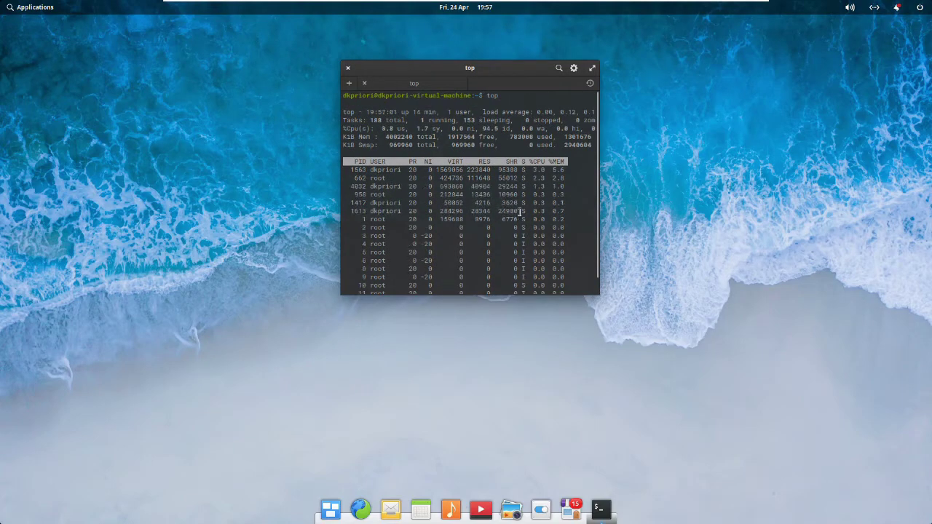